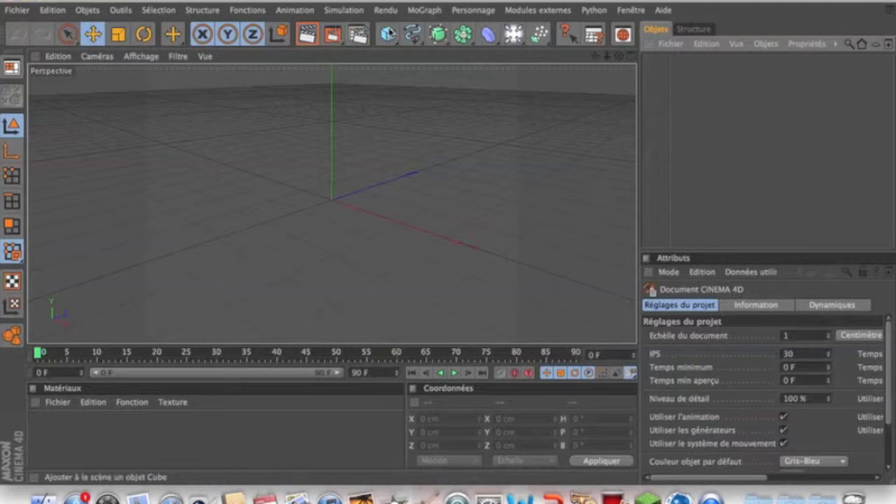
Add a sphere primitive, raise it to about 138 cm on Y, and set its radius to 10 cm.
{"action": "left_click_drag", "start_coordinate": [388, 34], "coordinate": [515, 42]}
{"action": "left_click_drag", "start_coordinate": [332, 117], "coordinate": [332, 61]}
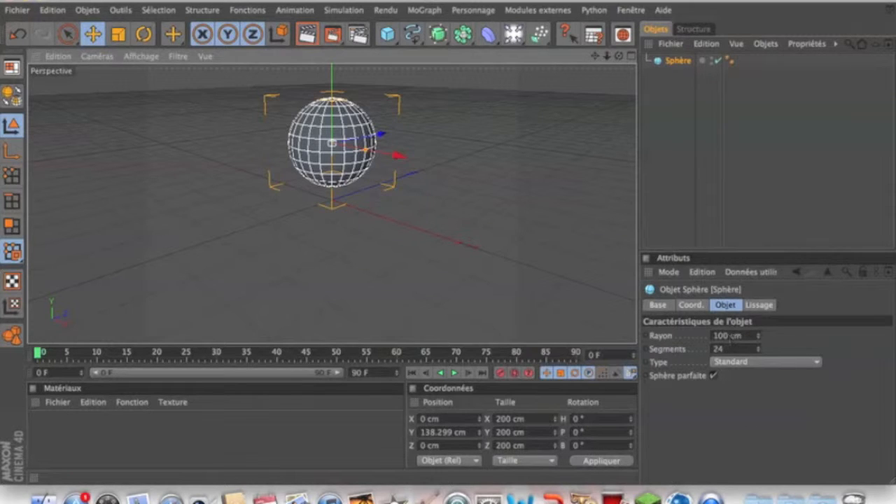
{"action": "left_click", "coordinate": [719, 336]}
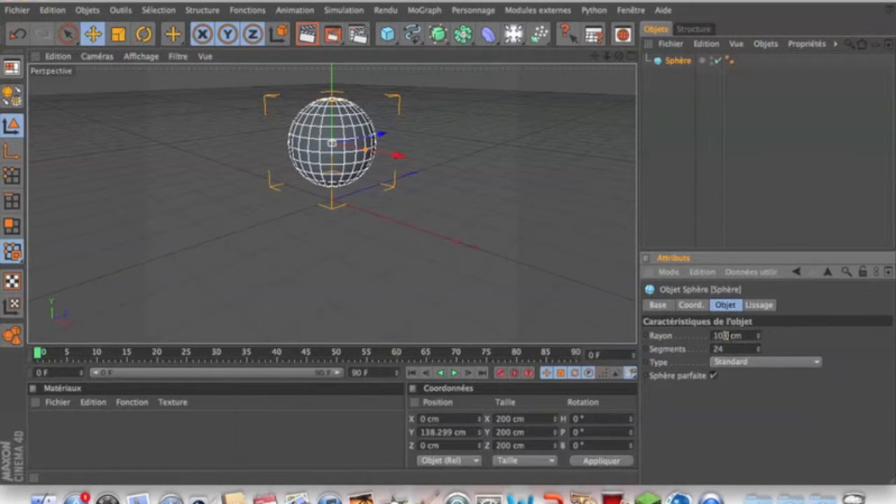
{"action": "key", "text": "Return"}
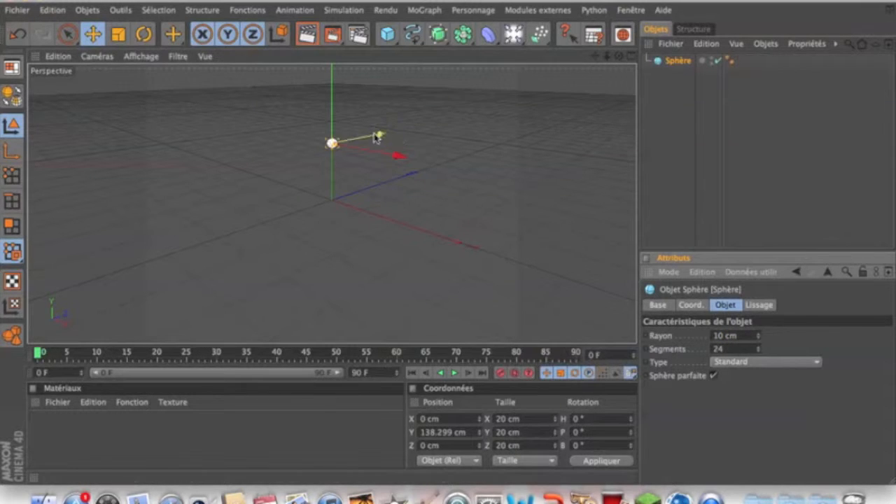
Nest the sphere under a new MoGraph Cloner (Cloneur) and set the cloner's quantity to 1.
{"action": "left_click", "coordinate": [425, 11]}
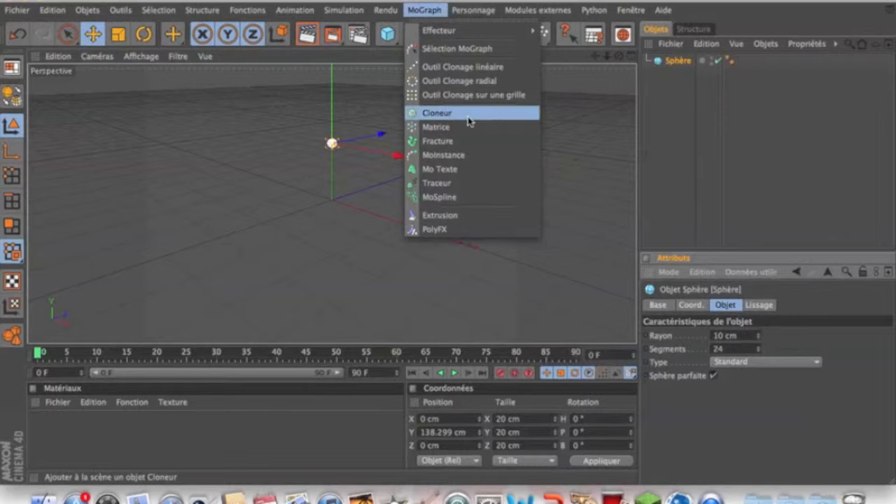
{"action": "left_click", "coordinate": [468, 119]}
{"action": "left_click_drag", "start_coordinate": [678, 77], "coordinate": [680, 63]}
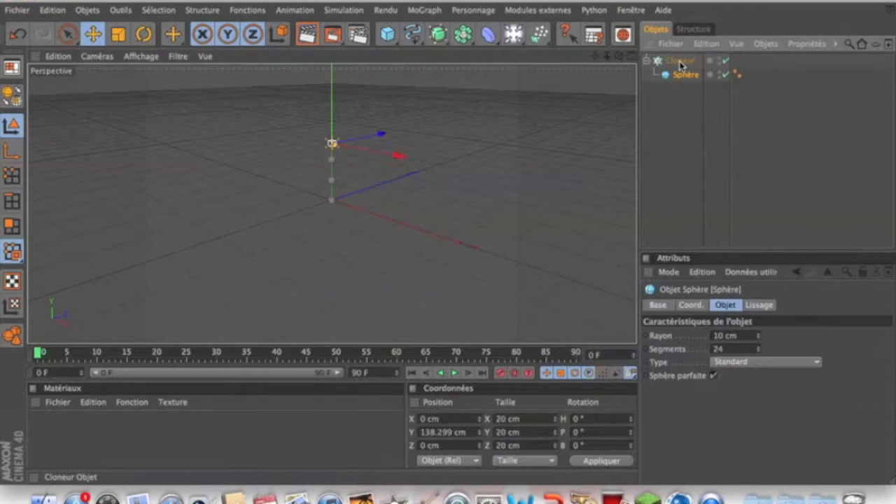
{"action": "left_click", "coordinate": [684, 63]}
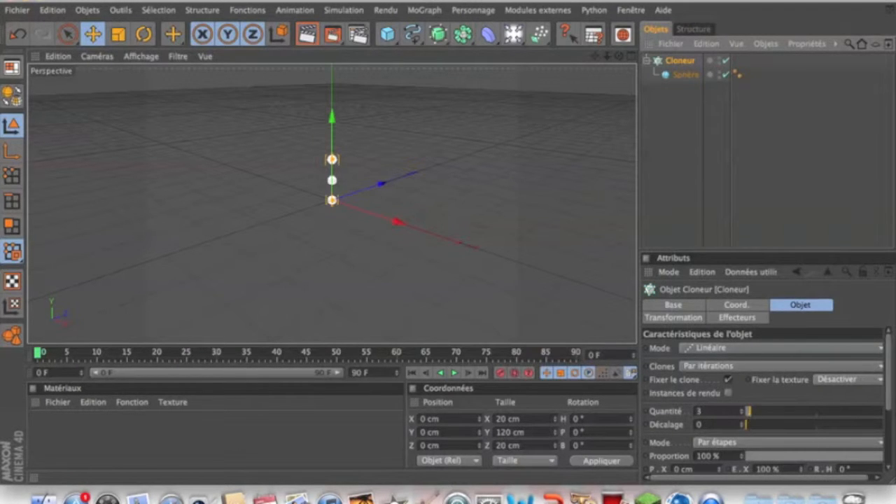
{"action": "double_click", "coordinate": [698, 411]}
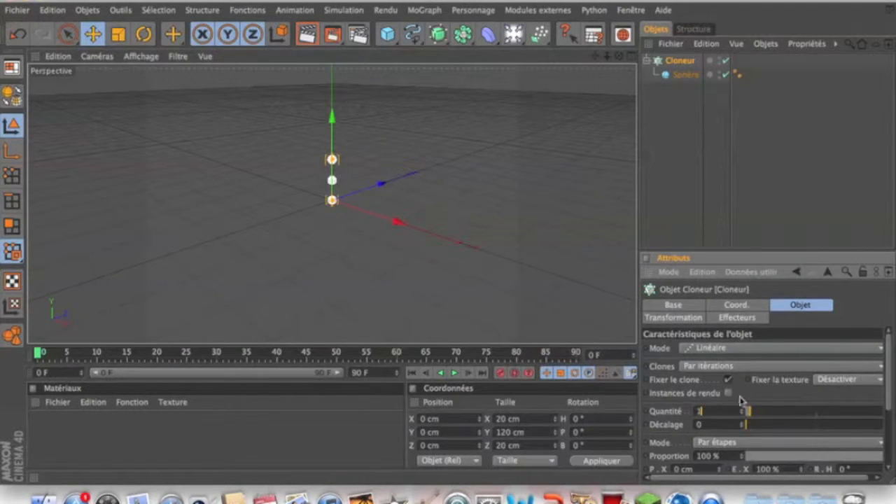
{"action": "type", "text": "1"}
{"action": "key", "text": "Return"}
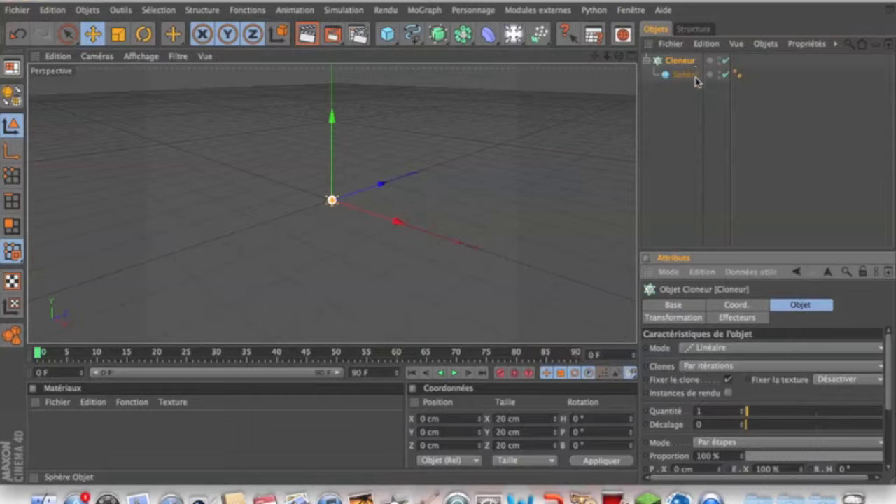
Apply a body dynamics tag (Dynamiques de corps) to the cloner.
{"action": "left_click", "coordinate": [358, 10]}
{"action": "mouse_move", "coordinate": [346, 30]}
{"action": "left_click", "coordinate": [427, 33]}
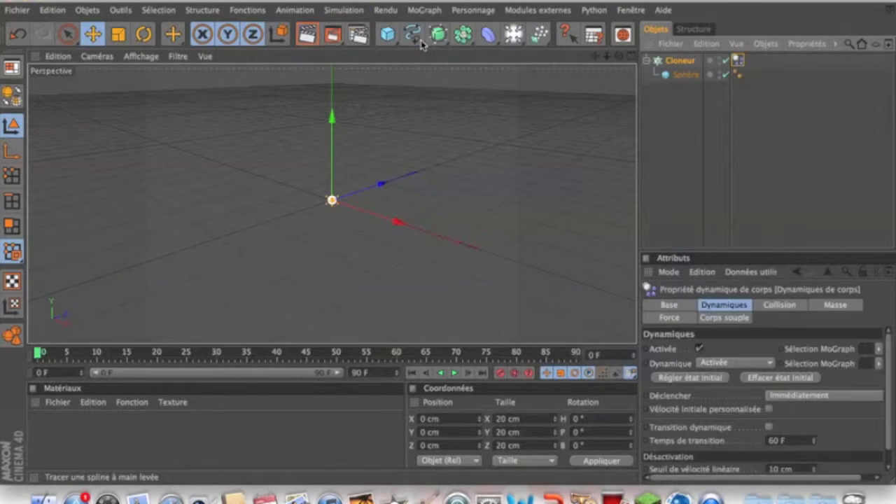
Raise the cloner to about 164 cm on Y, play the simulation, and return to frame 0.
{"action": "left_click_drag", "start_coordinate": [338, 128], "coordinate": [339, 60]}
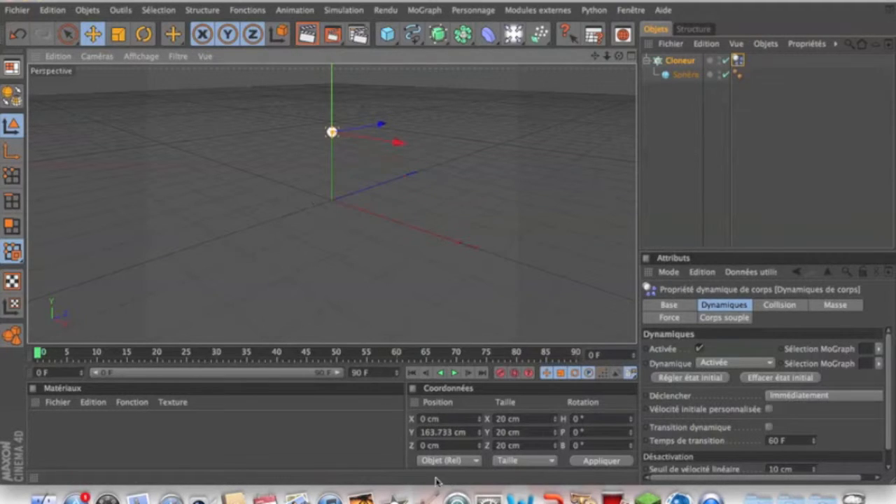
{"action": "left_click", "coordinate": [453, 372]}
{"action": "left_click_drag", "start_coordinate": [207, 354], "coordinate": [6, 350]}
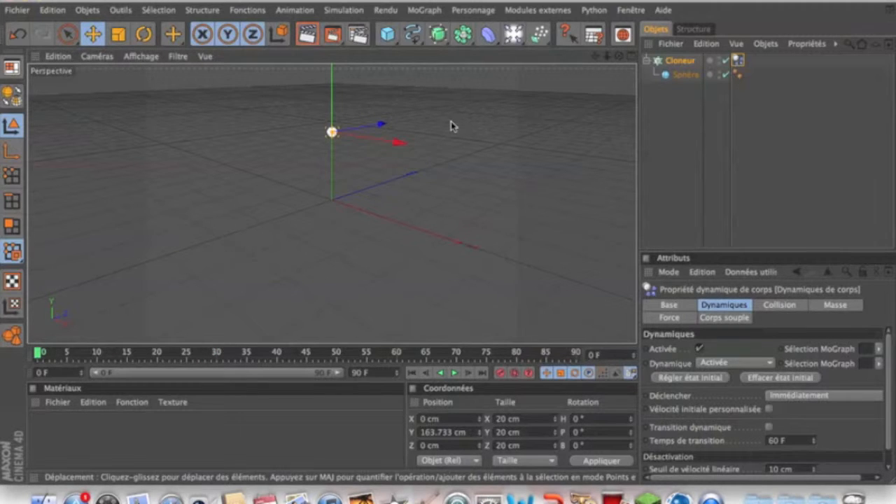
Add a particle emitter (Emetteur) with the cloner nested under it, and raise the emitter to about 126 cm on Y.
{"action": "left_click", "coordinate": [538, 34]}
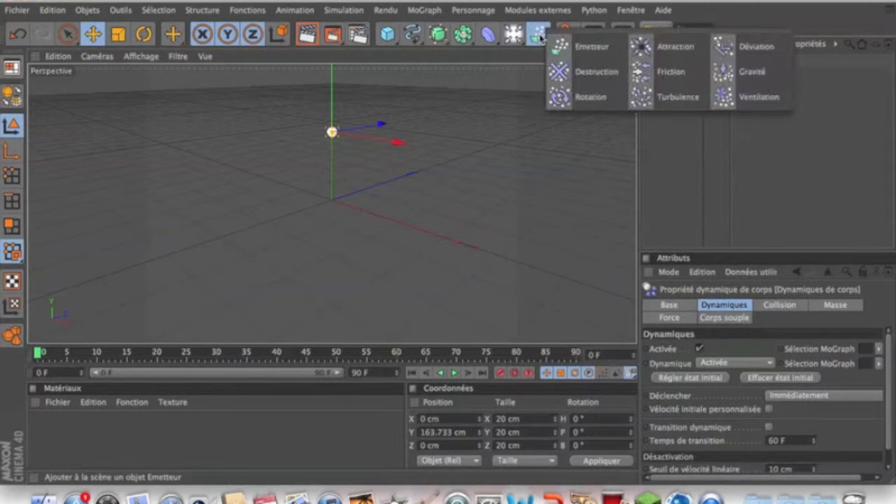
{"action": "left_click", "coordinate": [581, 46]}
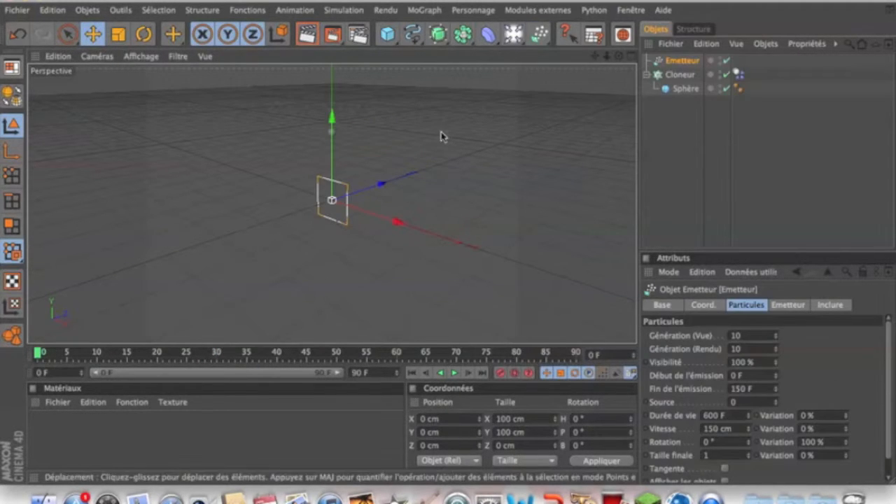
{"action": "left_click", "coordinate": [682, 74]}
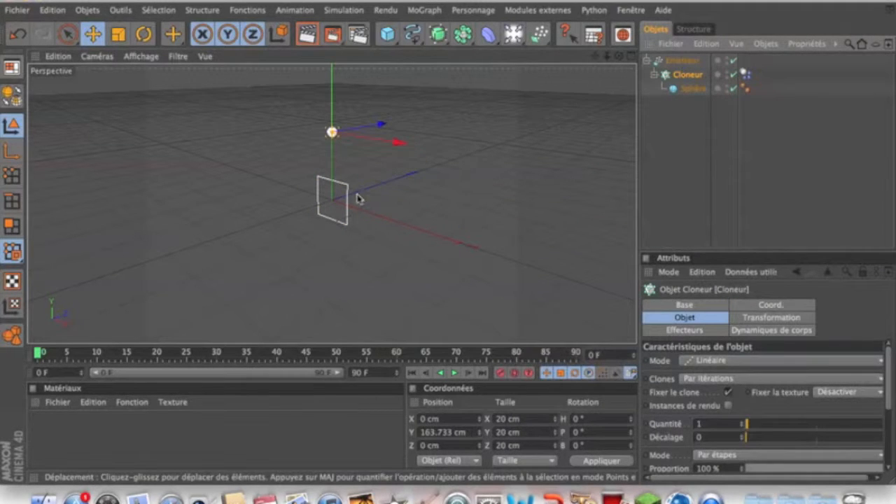
{"action": "left_click", "coordinate": [682, 61]}
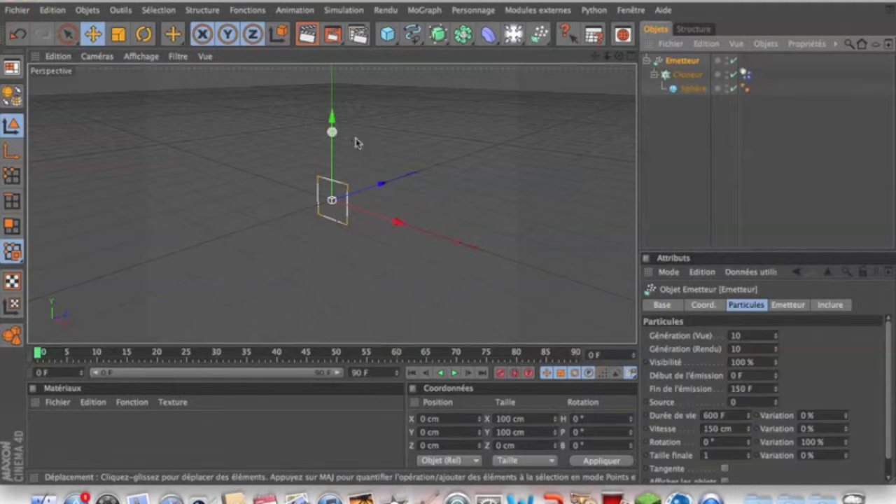
{"action": "left_click_drag", "start_coordinate": [333, 123], "coordinate": [333, 73]}
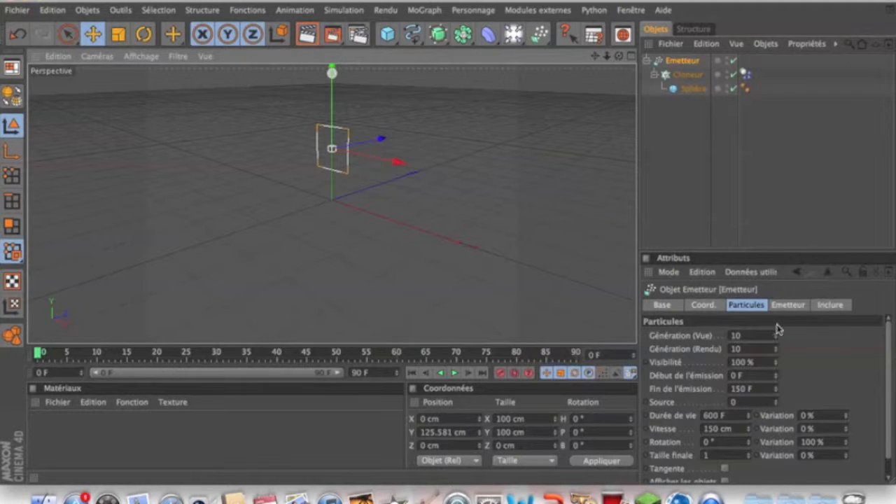
Set the emitter's view and render generation rates to 25 and enable showing objects as particles.
{"action": "left_click_drag", "start_coordinate": [760, 335], "coordinate": [711, 335]}
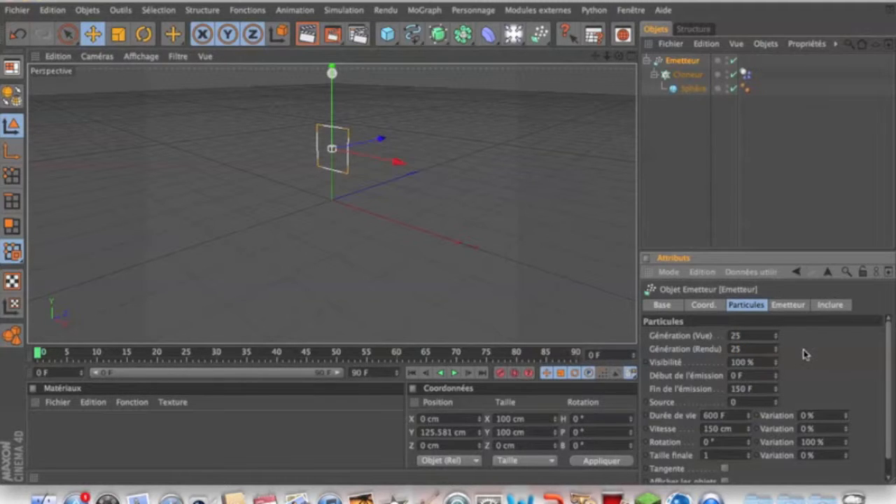
{"action": "scroll", "coordinate": [882, 360], "scroll_direction": "down", "scroll_amount": 1}
{"action": "left_click", "coordinate": [725, 463]}
Play the animation to preview the emitted spheres, and rewind to frame 0.
{"action": "left_click", "coordinate": [454, 373]}
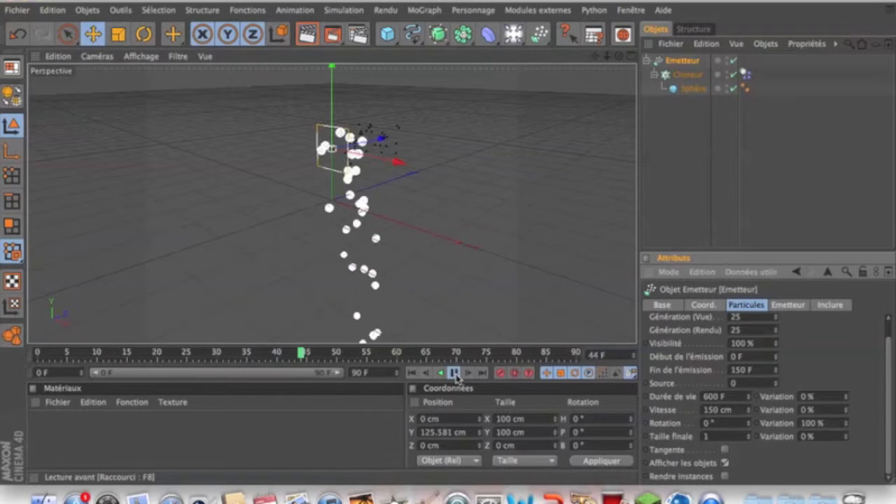
{"action": "left_click", "coordinate": [454, 373]}
{"action": "left_click_drag", "start_coordinate": [373, 354], "coordinate": [38, 354]}
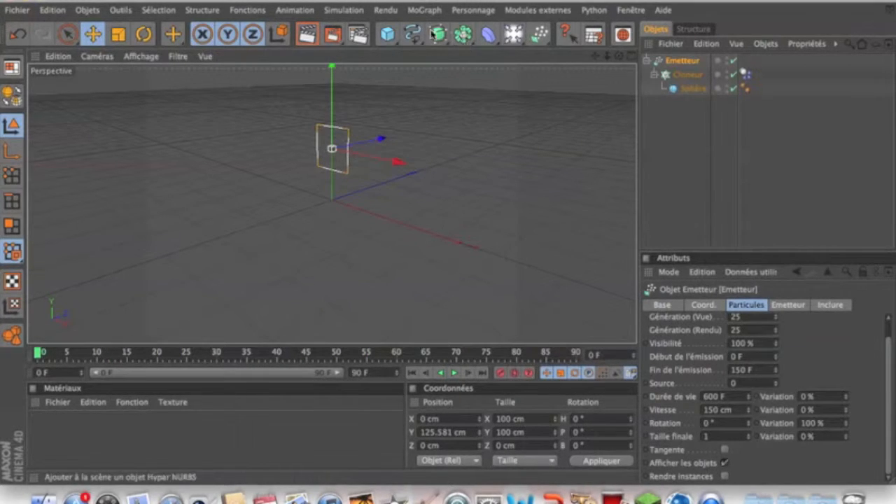
Add a floor object (Sol) with a body dynamics tag and play the simulation against it.
{"action": "left_click", "coordinate": [389, 35]}
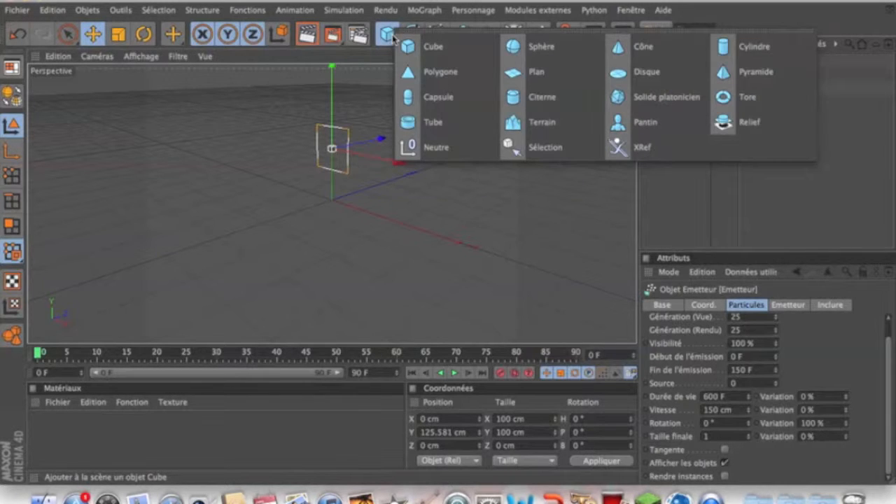
{"action": "left_click_drag", "start_coordinate": [515, 34], "coordinate": [568, 147]}
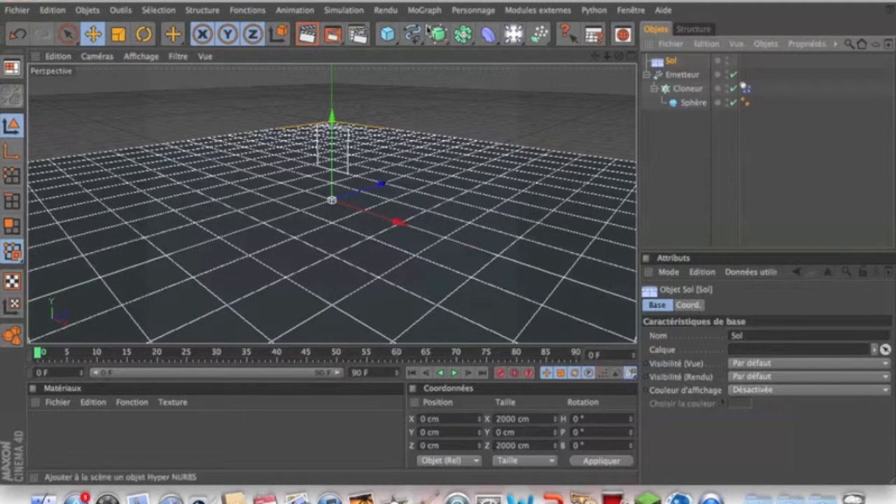
{"action": "left_click", "coordinate": [344, 10]}
{"action": "mouse_move", "coordinate": [351, 32]}
{"action": "left_click", "coordinate": [406, 32]}
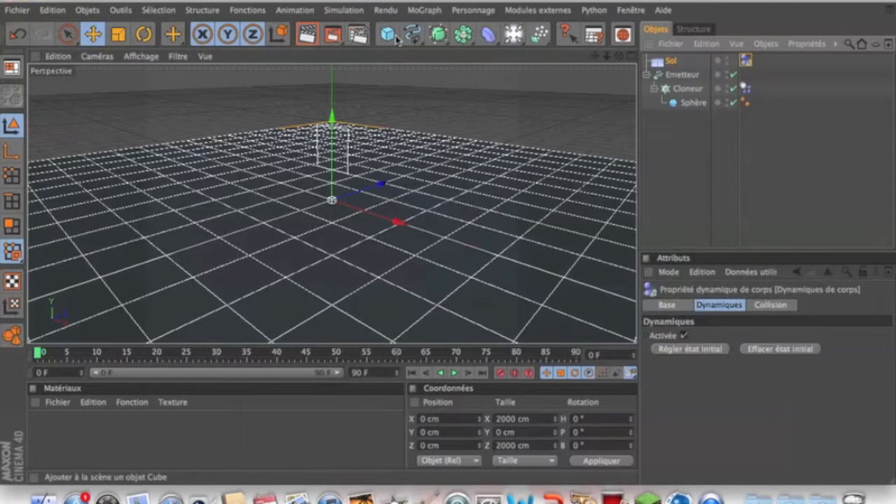
{"action": "left_click", "coordinate": [454, 372]}
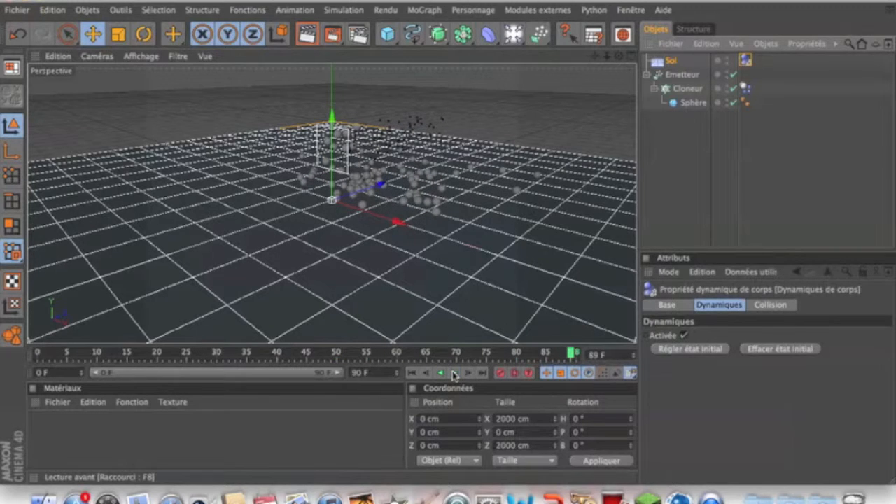
Rotate the emitter to a heading of -90° and raise it to about 225 cm on Y.
{"action": "left_click", "coordinate": [682, 74]}
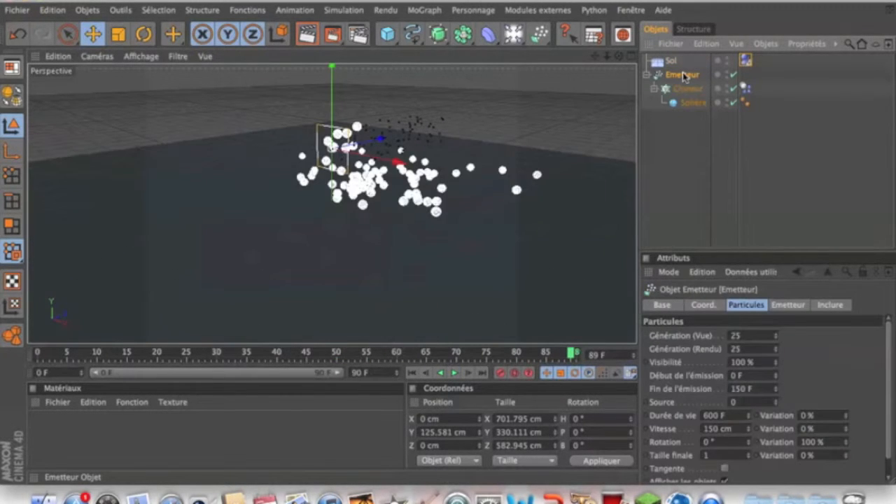
{"action": "key", "text": "r"}
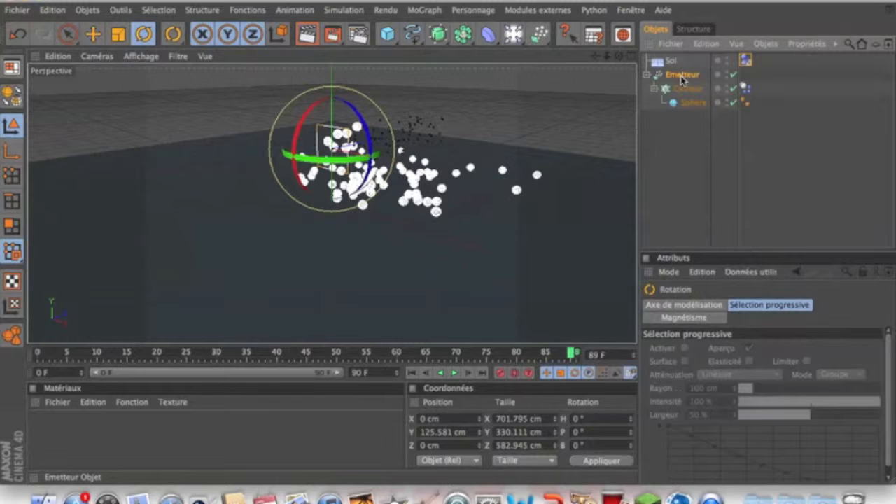
{"action": "left_click_drag", "start_coordinate": [350, 160], "coordinate": [244, 153]}
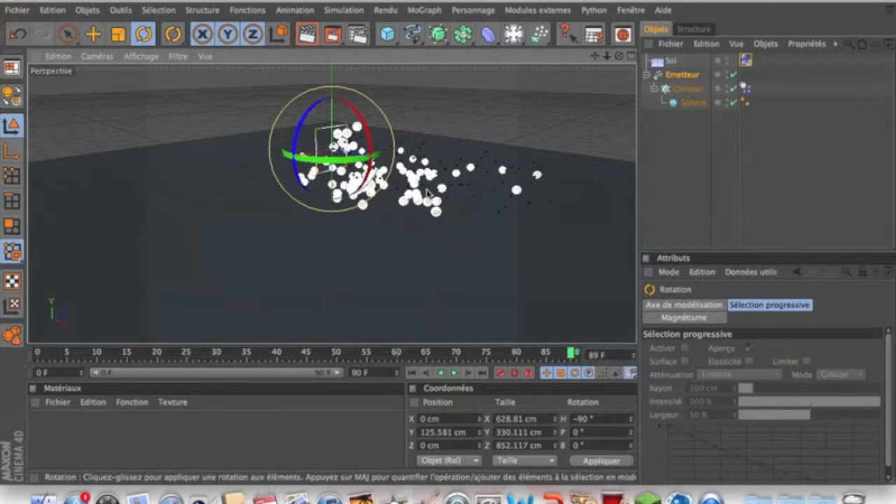
{"action": "key", "text": "e"}
{"action": "left_click_drag", "start_coordinate": [332, 80], "coordinate": [332, 28]}
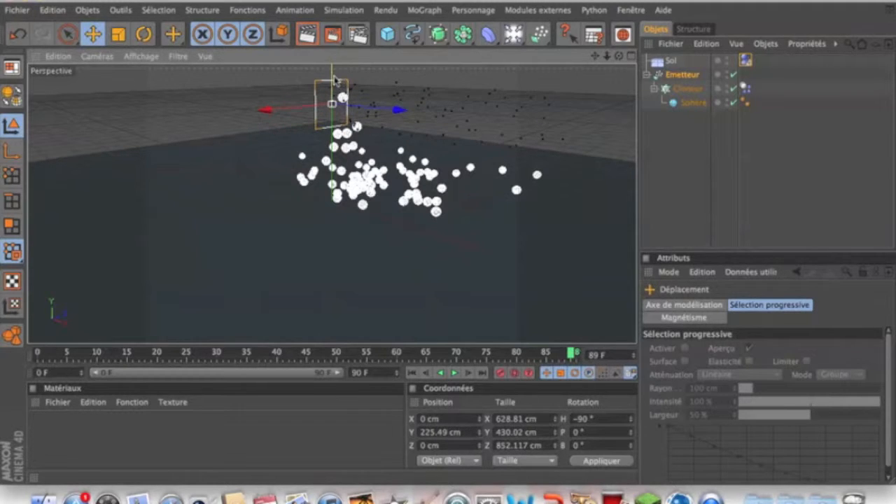
Duplicate the emitter and its nested cloner by copying and pasting it in the scene.
{"action": "left_click", "coordinate": [695, 73]}
{"action": "left_click", "coordinate": [706, 46]}
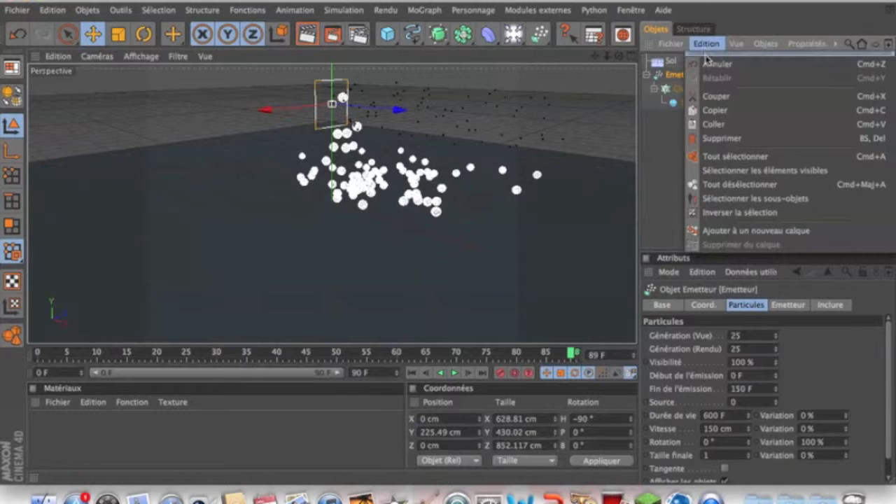
{"action": "left_click", "coordinate": [714, 109]}
{"action": "left_click", "coordinate": [706, 44]}
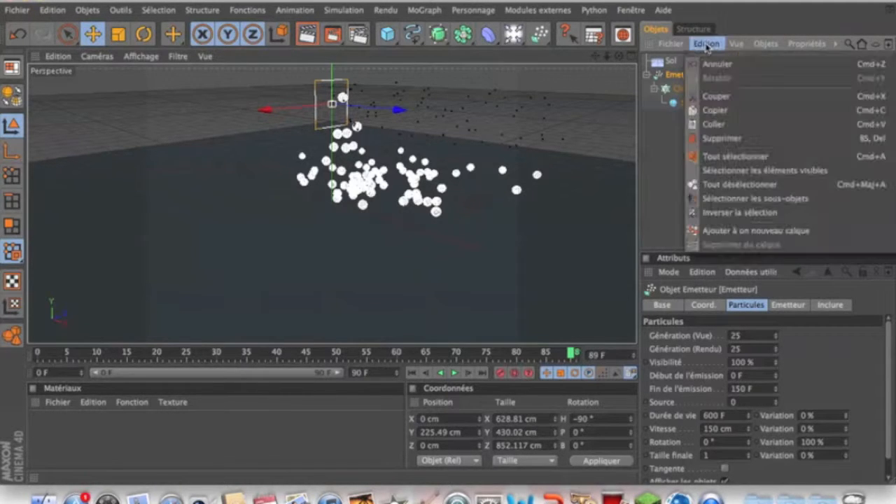
{"action": "left_click", "coordinate": [714, 124]}
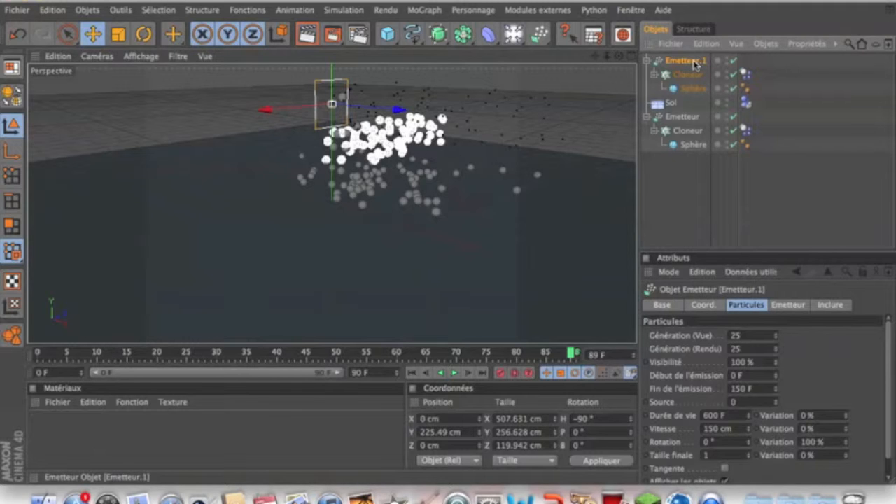
Rotate the duplicated emitter to a heading of about 26°.
{"action": "key", "text": "r"}
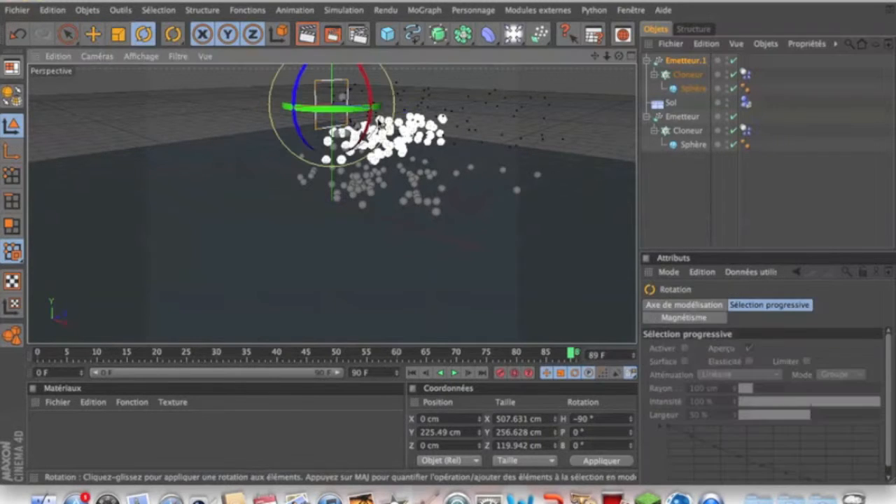
{"action": "left_click_drag", "start_coordinate": [353, 109], "coordinate": [114, 58]}
{"action": "mouse_move", "coordinate": [292, 107]}
{"action": "left_mouse_down"}
{"action": "mouse_move", "coordinate": [309, 99]}
{"action": "mouse_move", "coordinate": [339, 119]}
{"action": "mouse_move", "coordinate": [311, 125]}
{"action": "mouse_move", "coordinate": [262, 112]}
{"action": "mouse_move", "coordinate": [434, 135]}
{"action": "mouse_move", "coordinate": [315, 166]}
{"action": "mouse_move", "coordinate": [183, 128]}
{"action": "mouse_move", "coordinate": [259, 149]}
{"action": "left_mouse_up"}
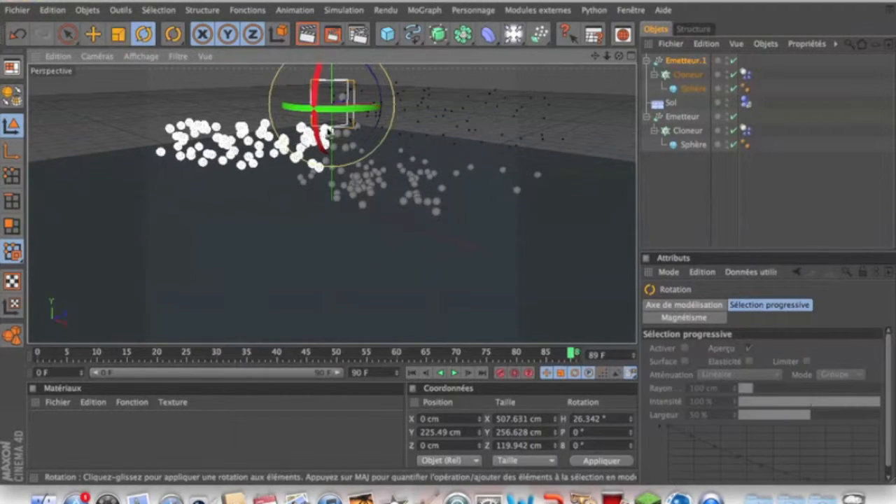
Move the duplicated emitter away from the original to about X 631 cm, Z 312 cm, and rewind the timeline to frame 0.
{"action": "key", "text": "e"}
{"action": "left_click_drag", "start_coordinate": [415, 106], "coordinate": [364, 111]}
{"action": "left_click_drag", "start_coordinate": [404, 136], "coordinate": [458, 143], "text": "alt"}
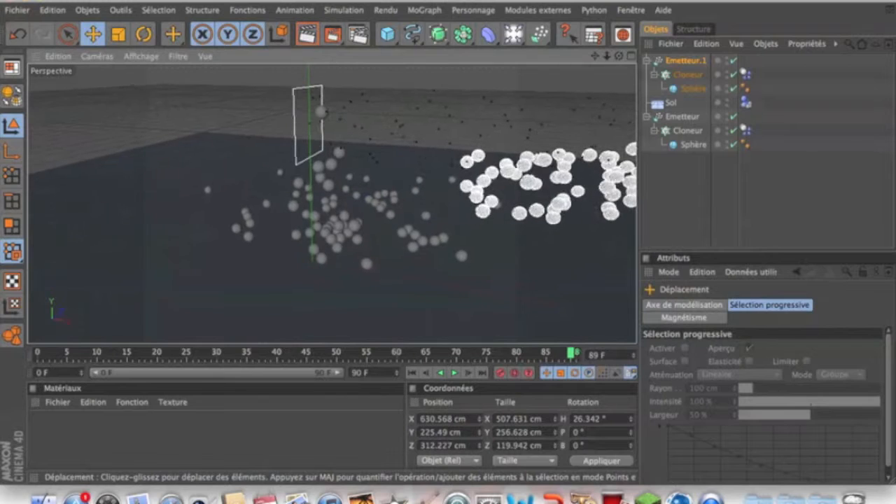
{"action": "middle_click_drag", "start_coordinate": [484, 142], "coordinate": [332, 120], "text": "alt"}
{"action": "scroll", "coordinate": [332, 203], "scroll_direction": "down", "scroll_amount": 5}
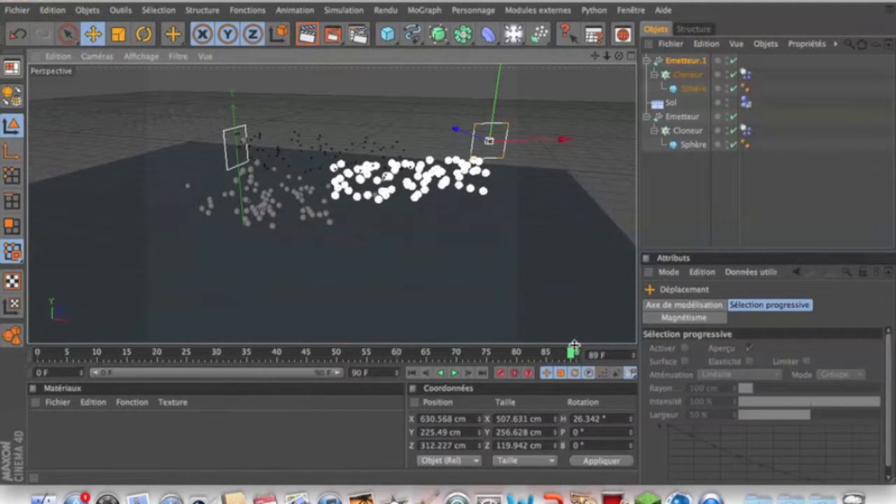
{"action": "left_click_drag", "start_coordinate": [573, 348], "coordinate": [39, 352]}
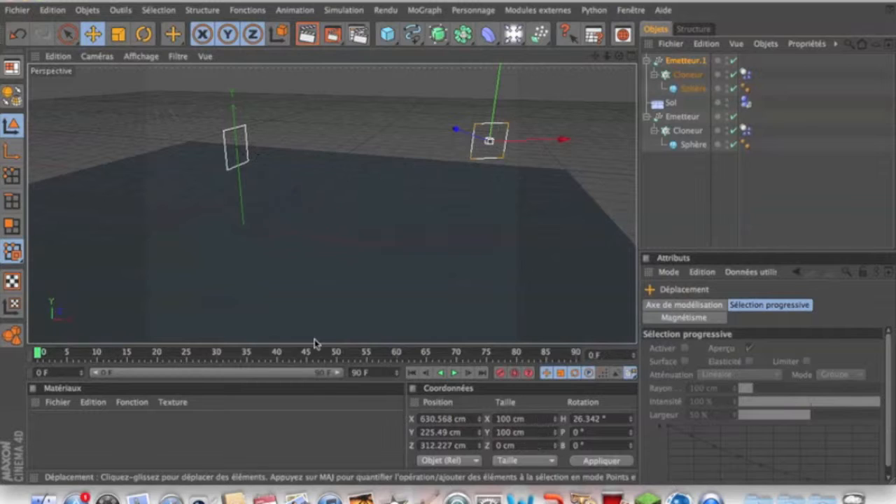
Preview the emission and rotate the duplicated emitter to a heading of about 86° so it faces the original emitter.
{"action": "left_click", "coordinate": [454, 374]}
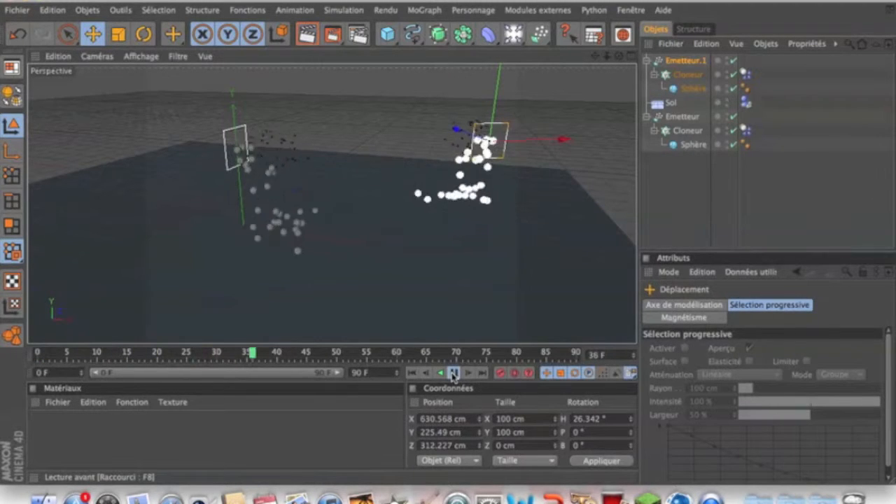
{"action": "left_click", "coordinate": [453, 375]}
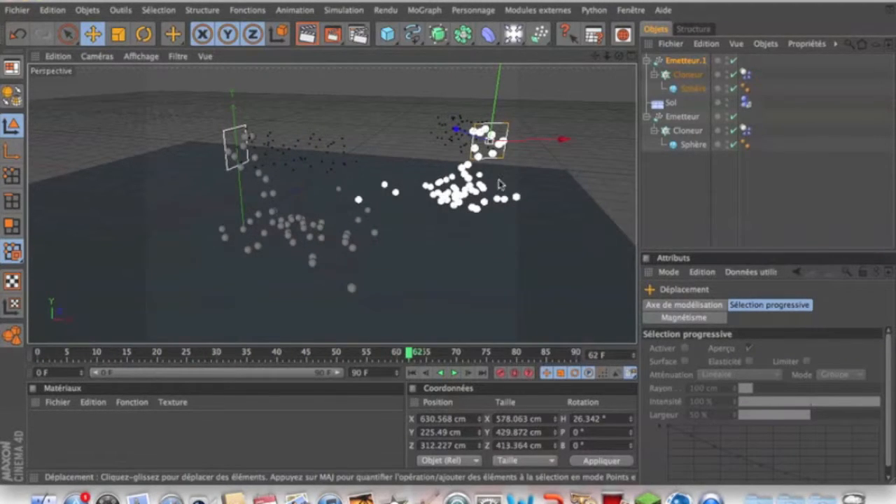
{"action": "key", "text": "r"}
{"action": "left_click_drag", "start_coordinate": [479, 153], "coordinate": [526, 152]}
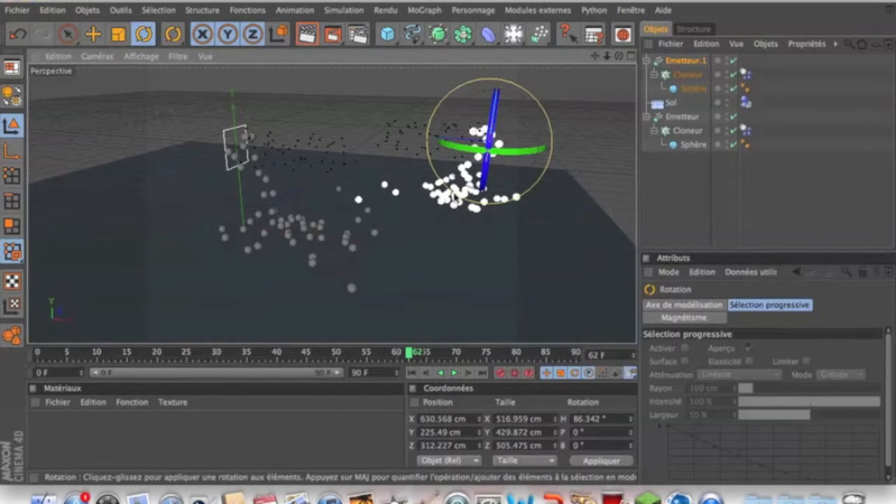
{"action": "key", "text": "e"}
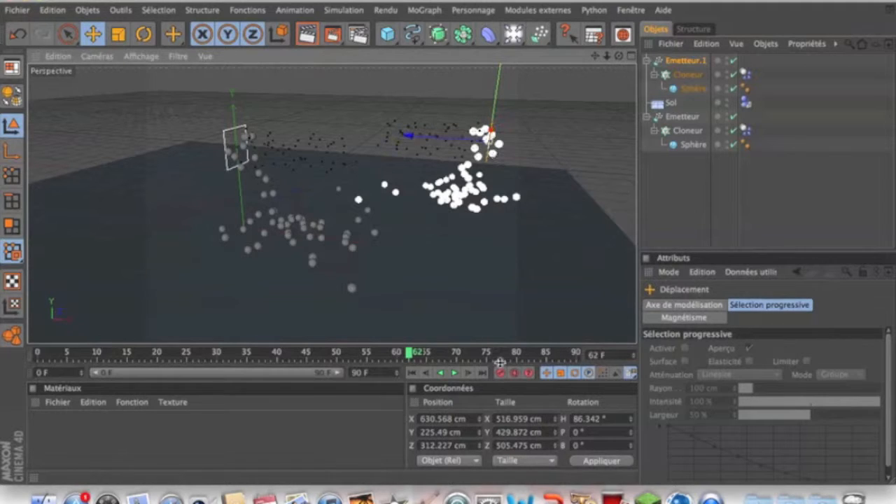
Replay the simulation and move the duplicated emitter to about X 610 cm, Z -13 cm, in line with the original emitter.
{"action": "left_click", "coordinate": [454, 373]}
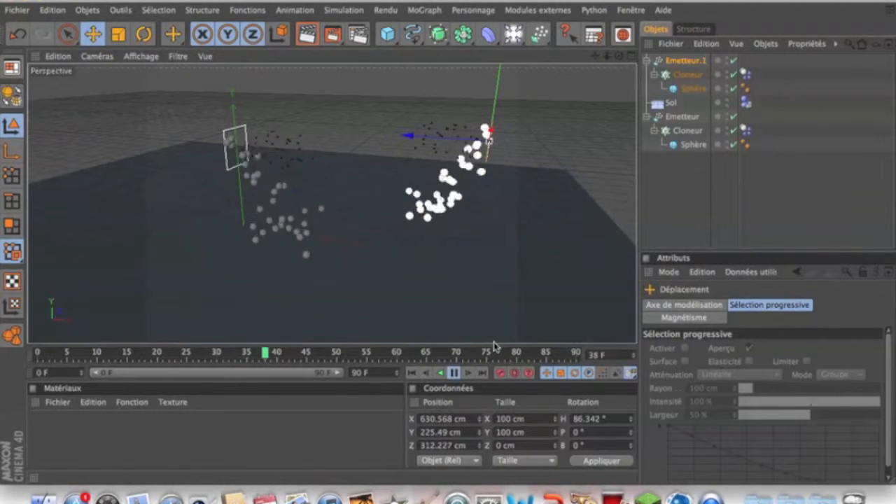
{"action": "left_click", "coordinate": [454, 373]}
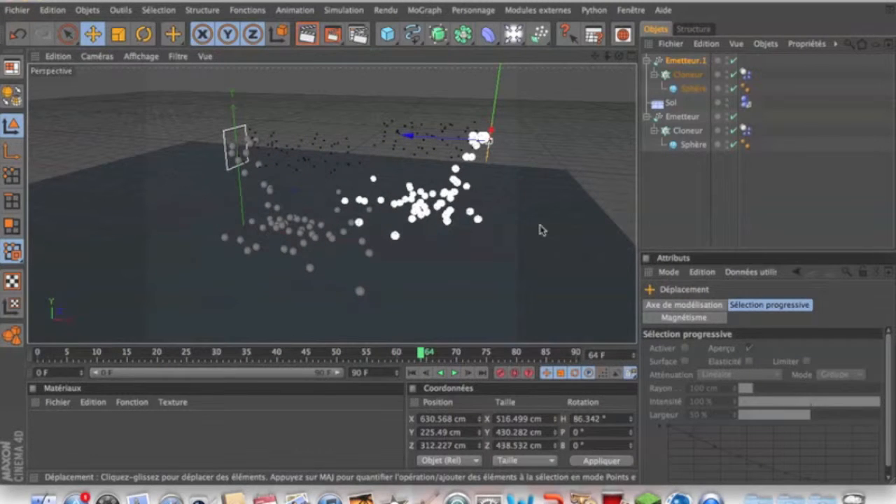
{"action": "left_click_drag", "start_coordinate": [519, 162], "coordinate": [385, 164], "text": "alt"}
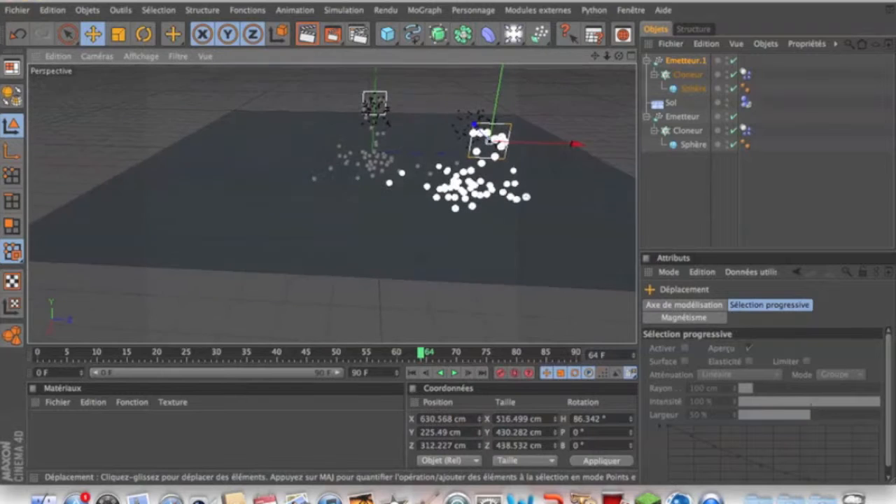
{"action": "left_click_drag", "start_coordinate": [564, 153], "coordinate": [446, 147]}
{"action": "left_click_drag", "start_coordinate": [392, 186], "coordinate": [500, 149], "text": "alt"}
{"action": "left_click_drag", "start_coordinate": [284, 203], "coordinate": [268, 185], "text": "alt"}
{"action": "left_click_drag", "start_coordinate": [266, 165], "coordinate": [273, 186], "text": "alt"}
Replay the simulation from frame 0, and move the original emitter outward to about X -169 cm.
{"action": "left_click_drag", "start_coordinate": [423, 353], "coordinate": [39, 353]}
{"action": "left_click", "coordinate": [454, 372]}
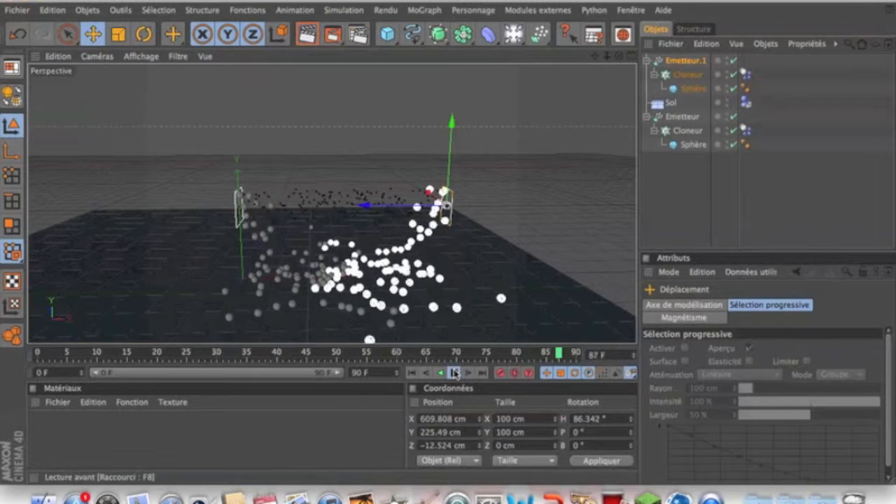
{"action": "left_click", "coordinate": [454, 373]}
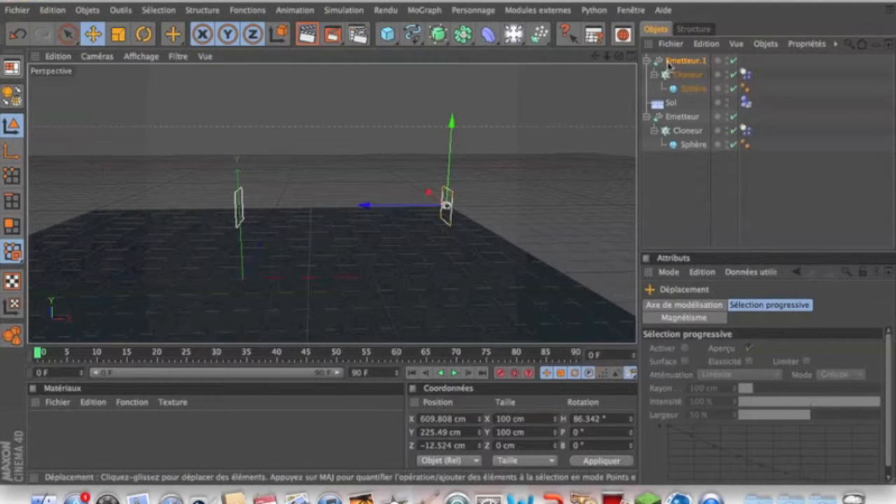
{"action": "left_click", "coordinate": [678, 116]}
{"action": "left_click_drag", "start_coordinate": [238, 219], "coordinate": [181, 220]}
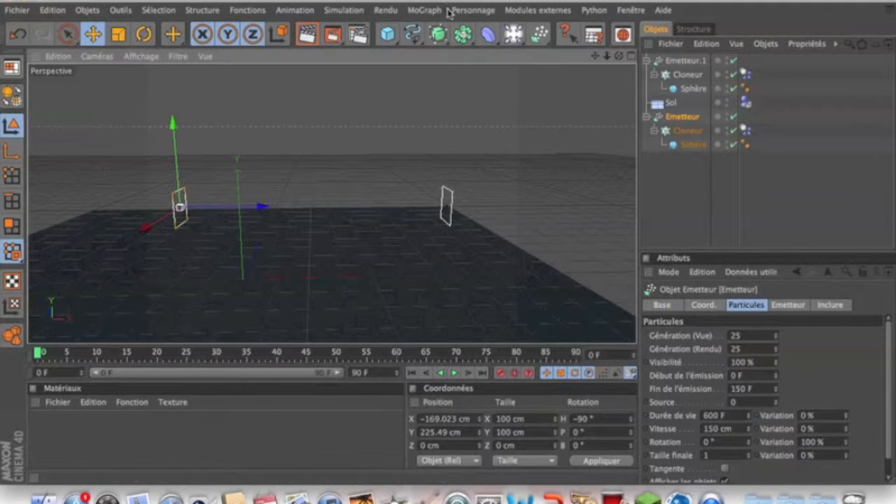
Add a MoGraph text object and raise it to about 15 cm on Y.
{"action": "left_click", "coordinate": [426, 10]}
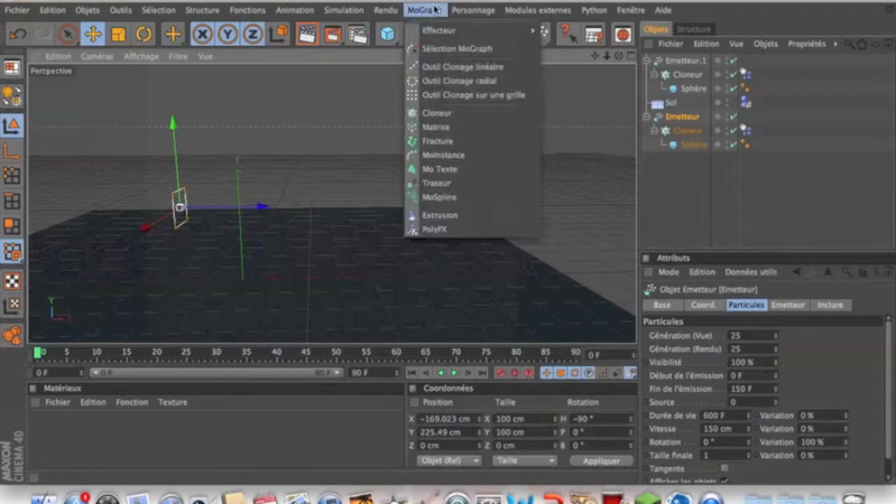
{"action": "left_click", "coordinate": [453, 170]}
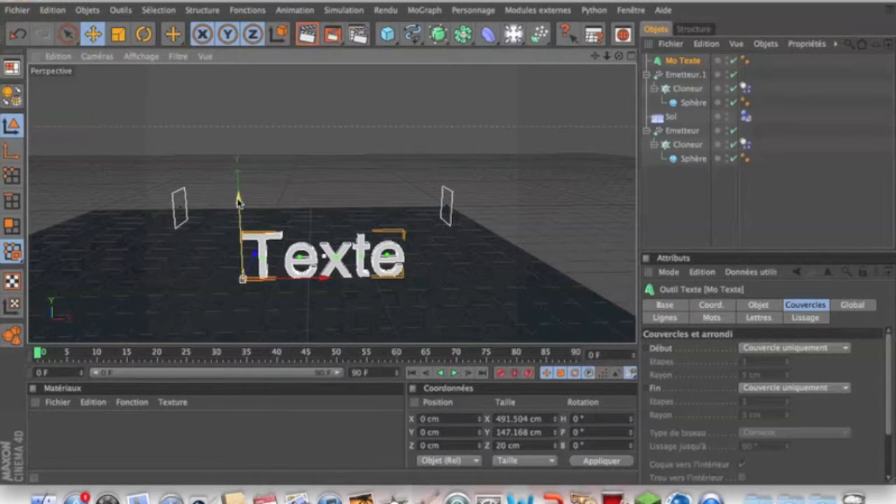
{"action": "mouse_move", "coordinate": [238, 200]}
{"action": "left_mouse_down"}
{"action": "mouse_move", "coordinate": [238, 212]}
{"action": "mouse_move", "coordinate": [238, 194]}
{"action": "left_mouse_up"}
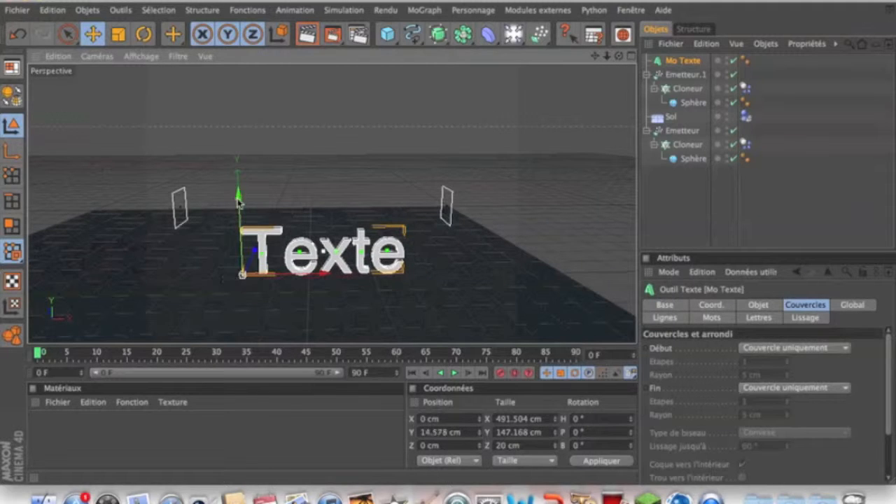
Enter the author's nickname as the text object's content and set its font to Impact, size 11.
{"action": "left_click", "coordinate": [755, 306]}
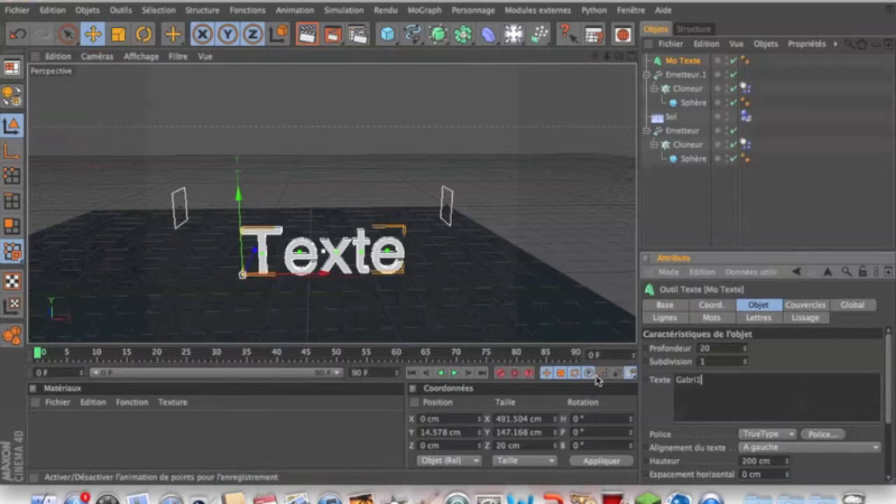
{"action": "type", "text": "7"}
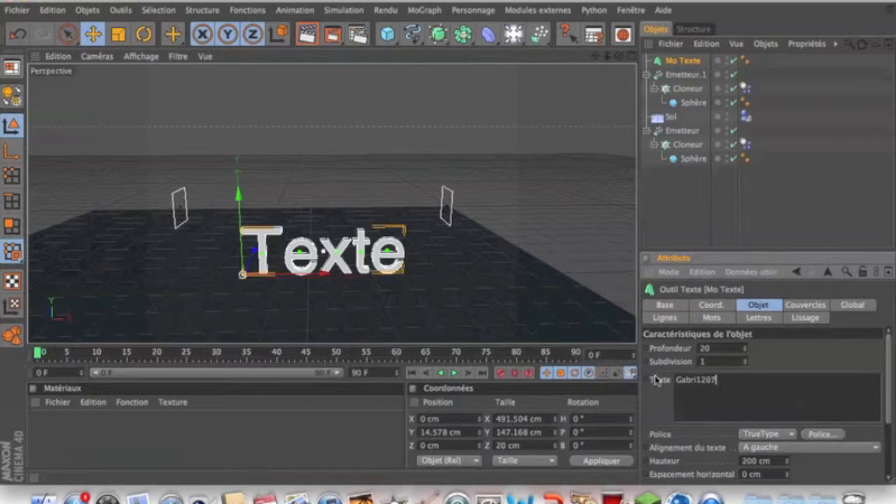
{"action": "left_click", "coordinate": [817, 435]}
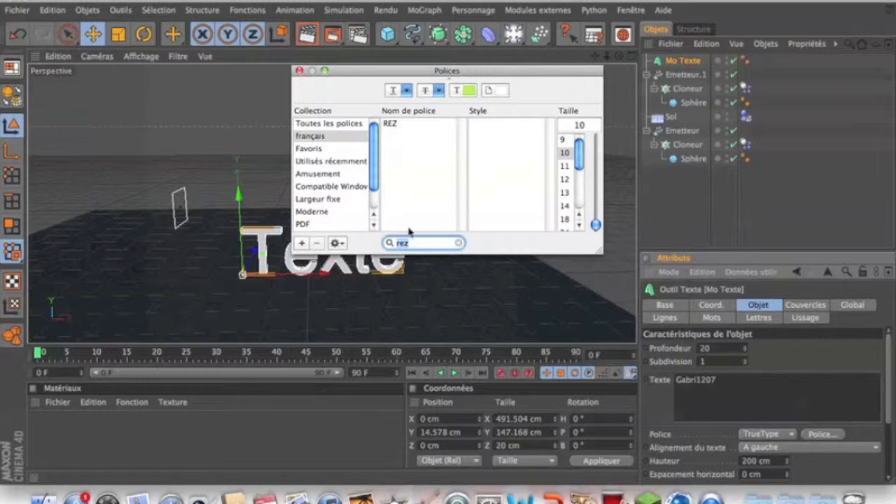
{"action": "type", "text": "impact"}
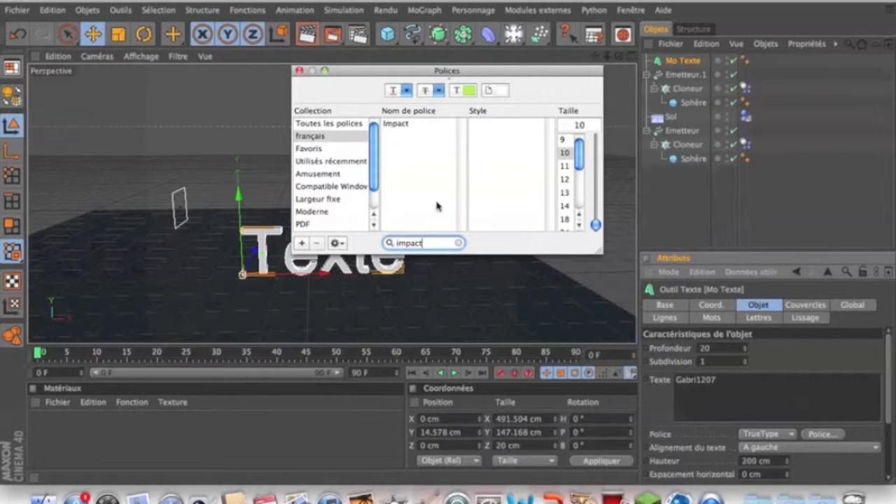
{"action": "left_click", "coordinate": [411, 130]}
{"action": "left_click", "coordinate": [564, 167]}
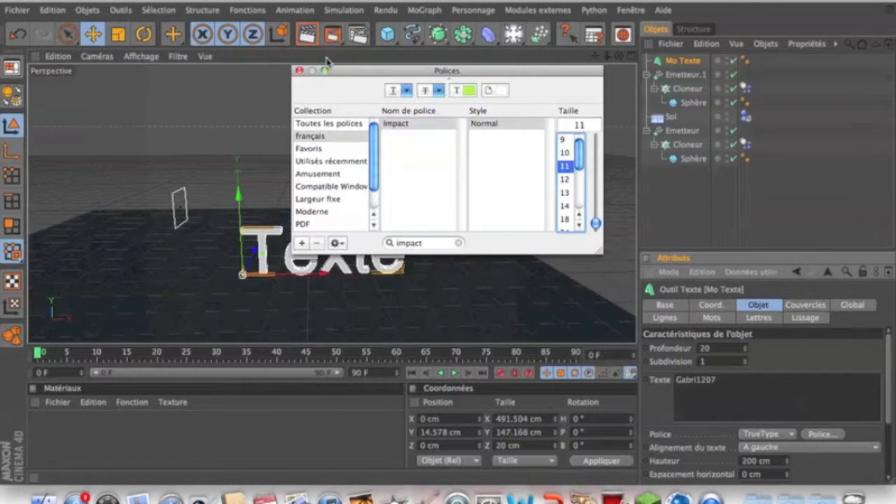
{"action": "left_click", "coordinate": [297, 71]}
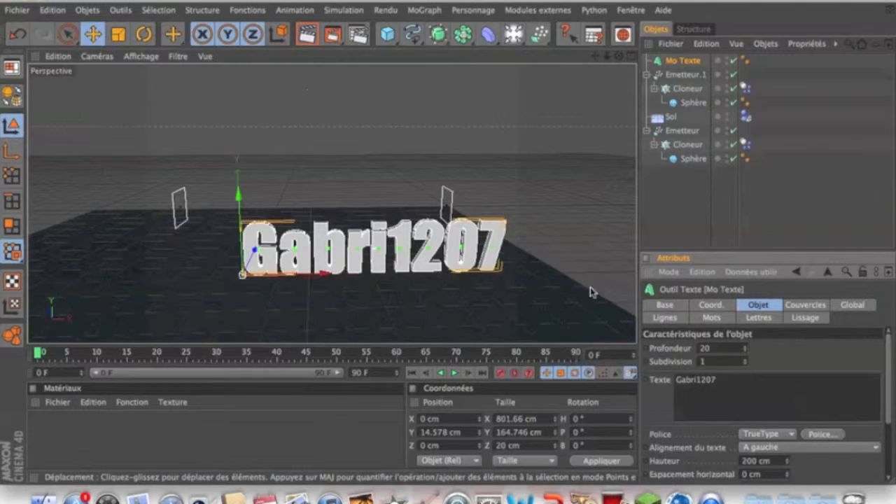
Set the text height to 100 cm and shift the text to about 32 cm on X.
{"action": "left_click_drag", "start_coordinate": [771, 460], "coordinate": [718, 459]}
{"action": "type", "text": "1"}
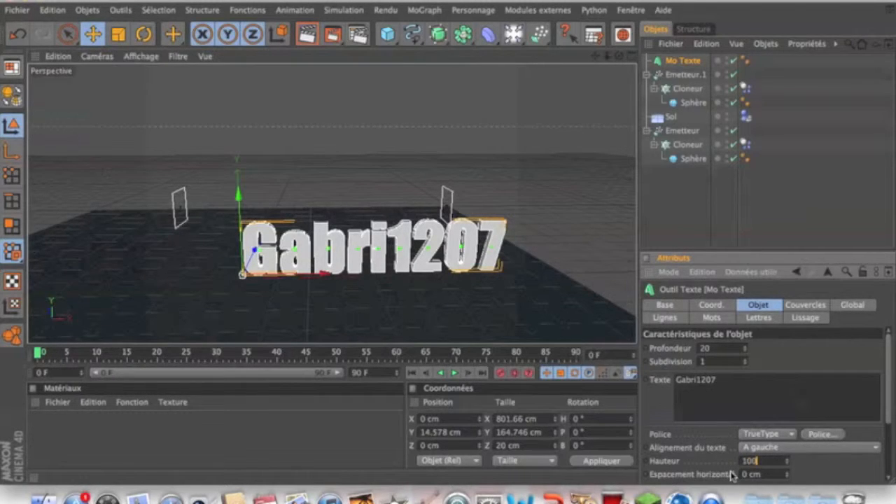
{"action": "type", "text": "00"}
{"action": "key", "text": "Return"}
{"action": "left_click_drag", "start_coordinate": [329, 272], "coordinate": [340, 272]}
{"action": "mouse_move", "coordinate": [392, 177]}
{"action": "left_mouse_down", "text": "alt"}
{"action": "mouse_move", "coordinate": [301, 210]}
{"action": "mouse_move", "coordinate": [276, 203]}
{"action": "mouse_move", "coordinate": [280, 191]}
{"action": "mouse_move", "coordinate": [367, 203]}
{"action": "mouse_move", "coordinate": [392, 180]}
{"action": "left_mouse_up", "text": "alt"}
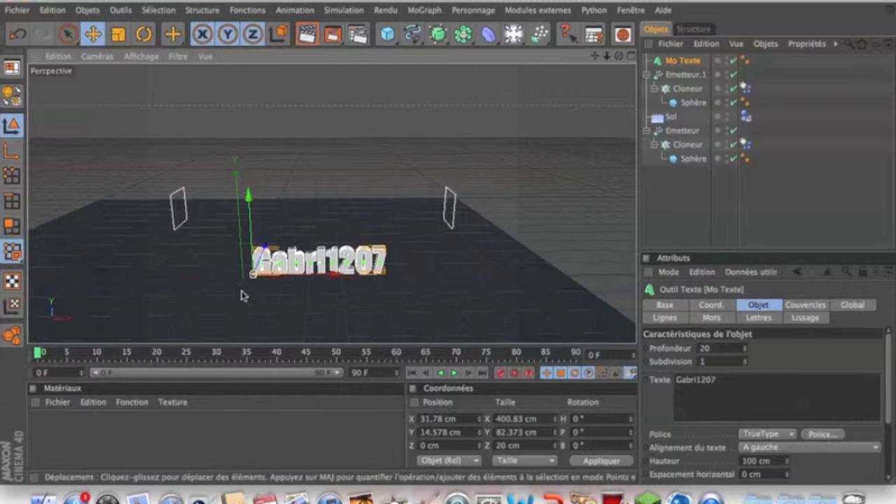
Play the simulation with the text in place and rewind the timeline to frame 0.
{"action": "left_click", "coordinate": [455, 374]}
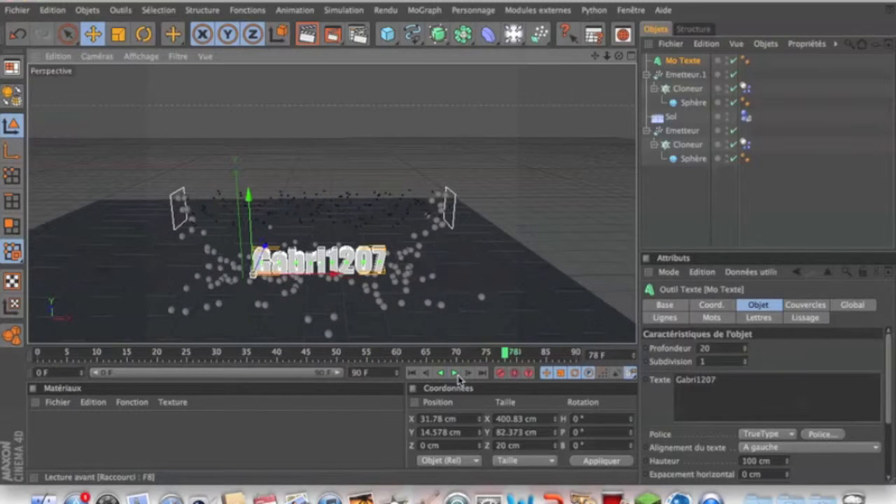
{"action": "left_click", "coordinate": [455, 374]}
{"action": "left_click", "coordinate": [324, 354]}
{"action": "left_click_drag", "start_coordinate": [324, 353], "coordinate": [28, 353]}
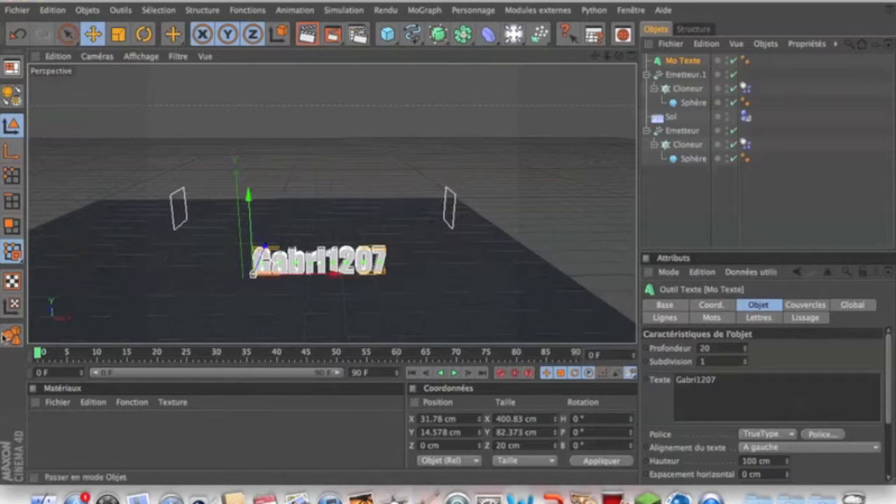
Add a sphere with a 250 cm radius around the text, positioned at about X 230 cm.
{"action": "left_click", "coordinate": [389, 36]}
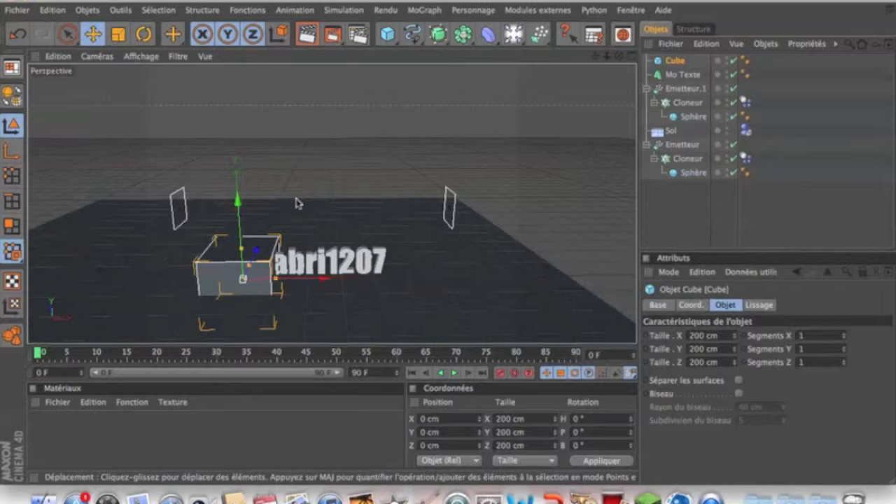
{"action": "key", "text": "Delete"}
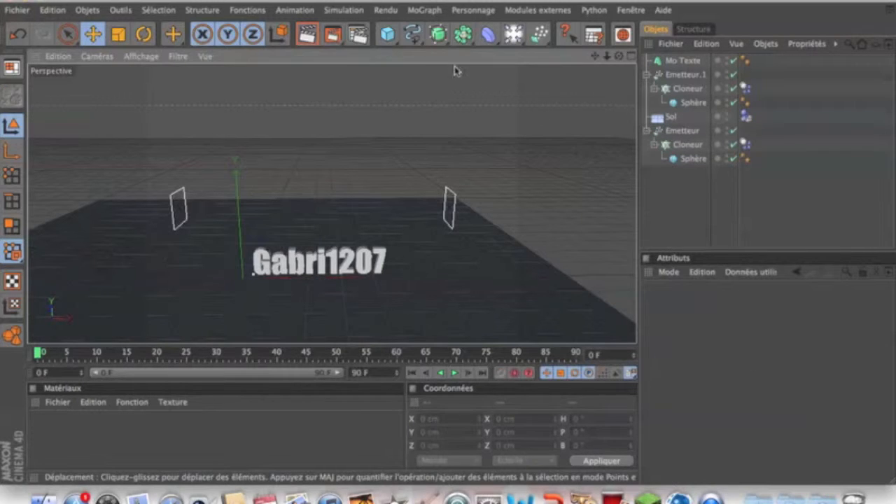
{"action": "left_click", "coordinate": [389, 35]}
{"action": "left_click", "coordinate": [538, 46]}
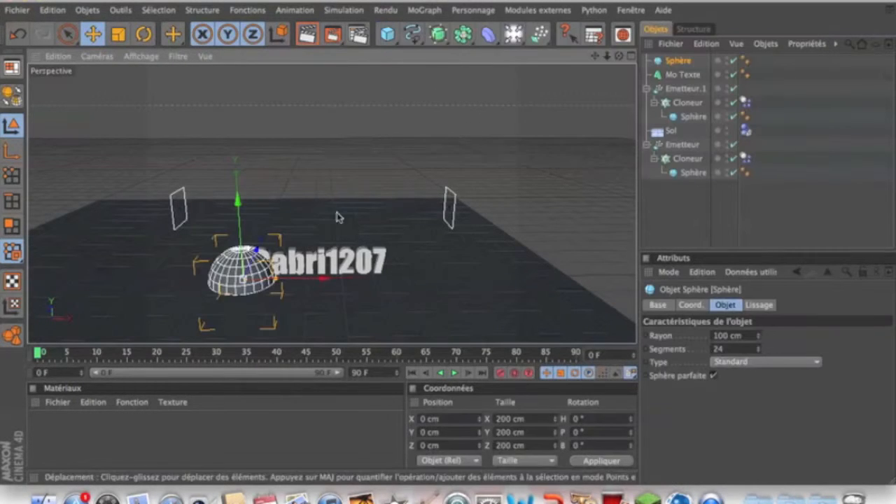
{"action": "left_click_drag", "start_coordinate": [266, 231], "coordinate": [343, 231]}
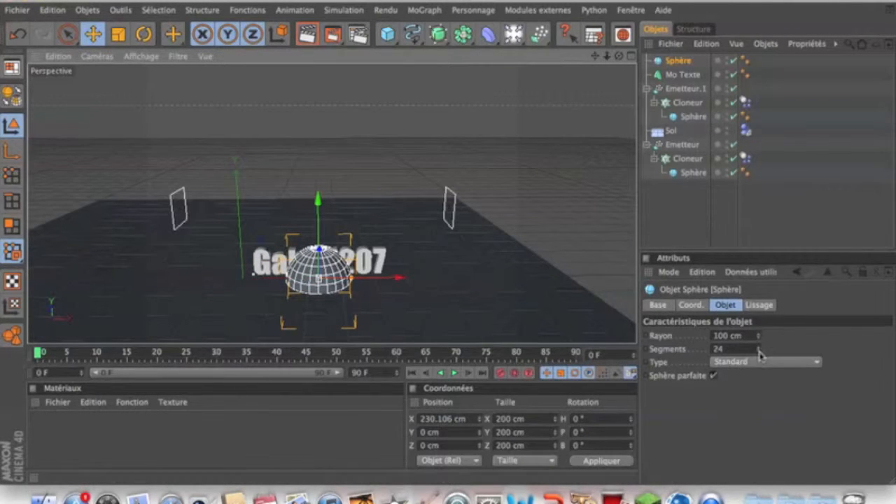
{"action": "left_click_drag", "start_coordinate": [748, 338], "coordinate": [713, 336]}
{"action": "type", "text": "25"}
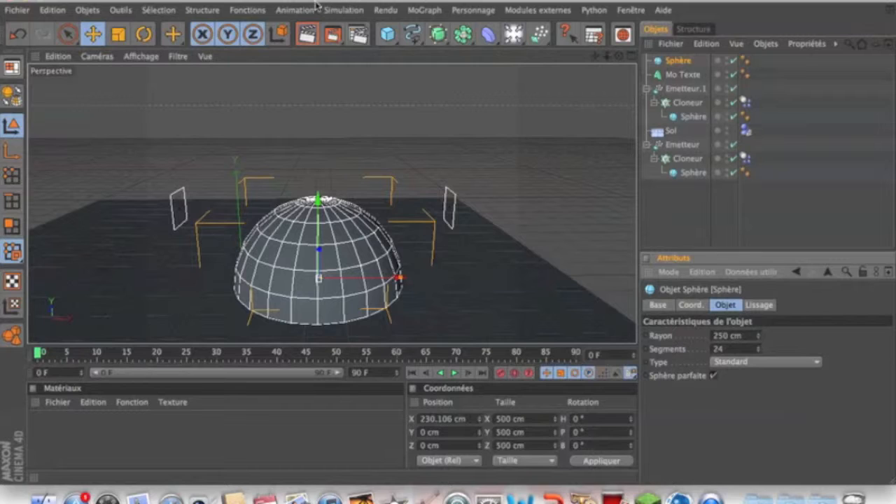
Turn the large sphere into a rigid body and hide it so the text inside stays exposed.
{"action": "left_click", "coordinate": [342, 10]}
{"action": "mouse_move", "coordinate": [348, 31]}
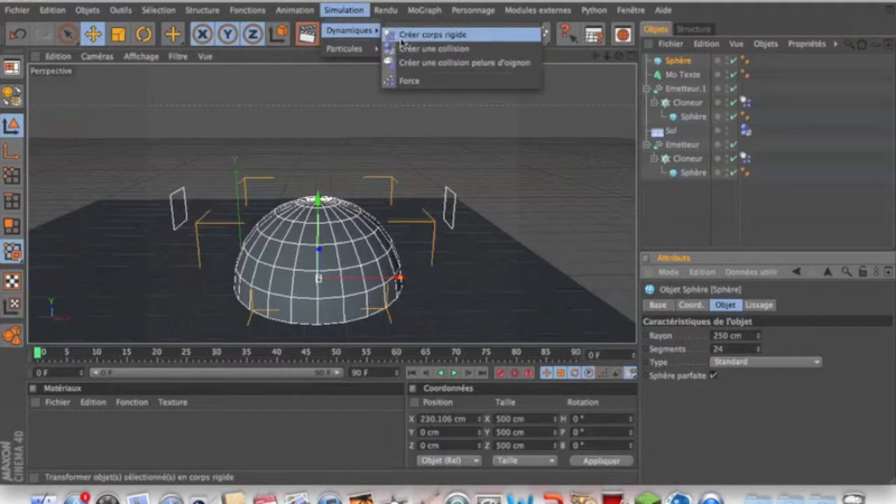
{"action": "left_click", "coordinate": [401, 35]}
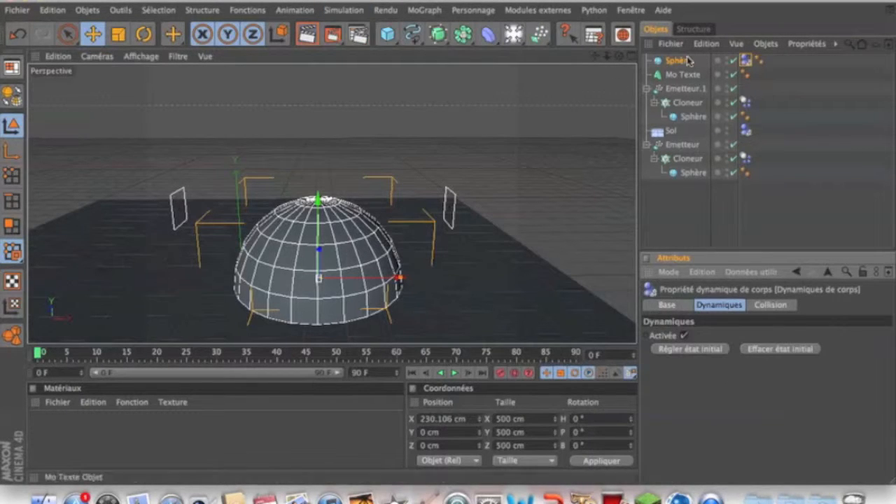
{"action": "left_click", "coordinate": [727, 60]}
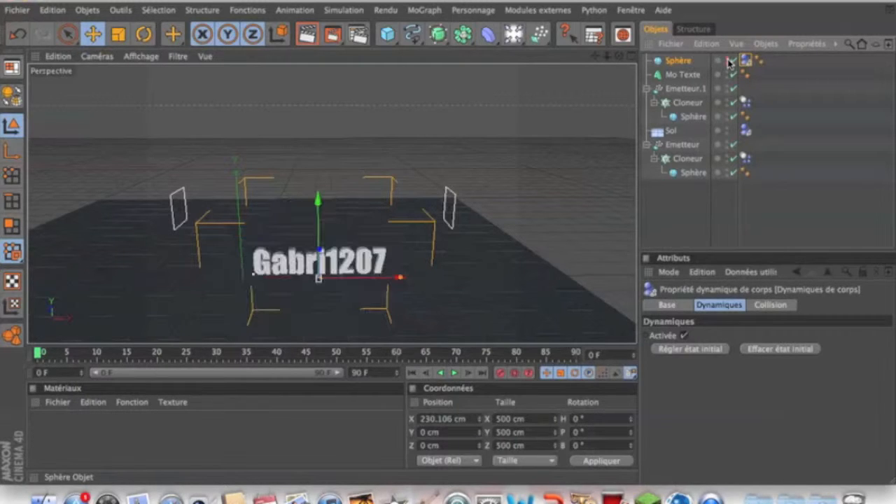
Play the simulation with the hidden sphere acting as an obstacle, and return to frame 0.
{"action": "left_click", "coordinate": [457, 374]}
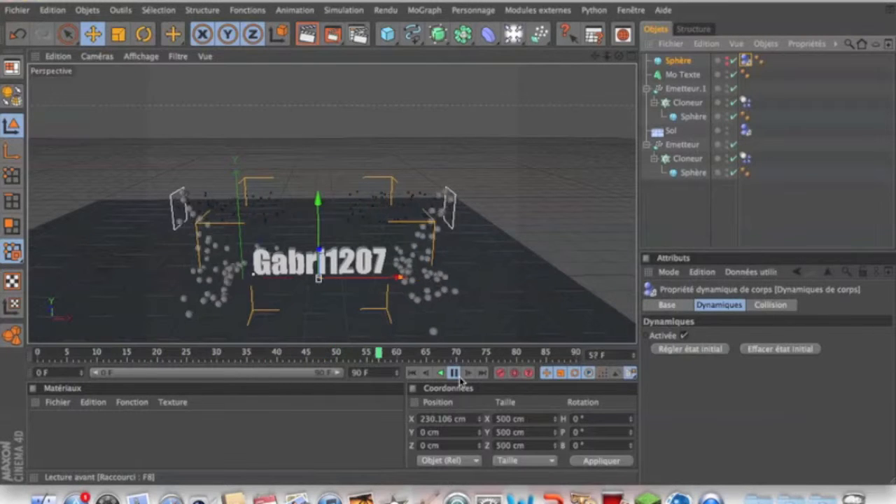
{"action": "left_click", "coordinate": [455, 374]}
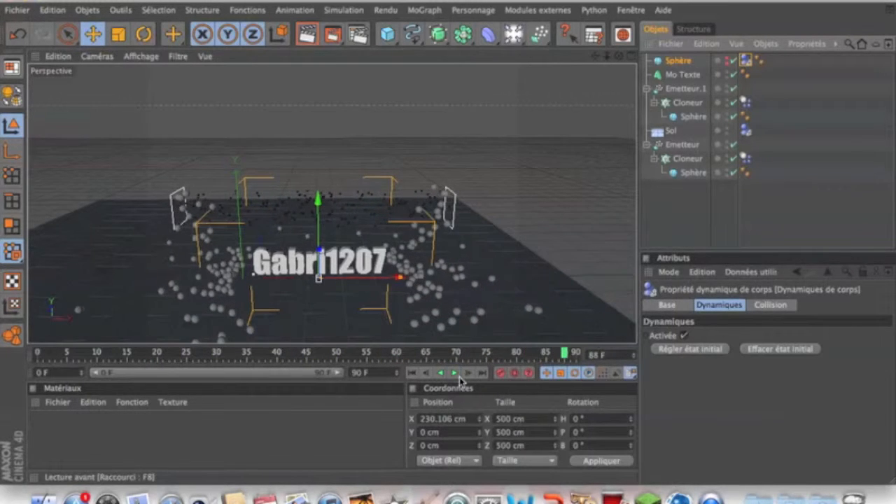
{"action": "left_click_drag", "start_coordinate": [570, 352], "coordinate": [38, 352]}
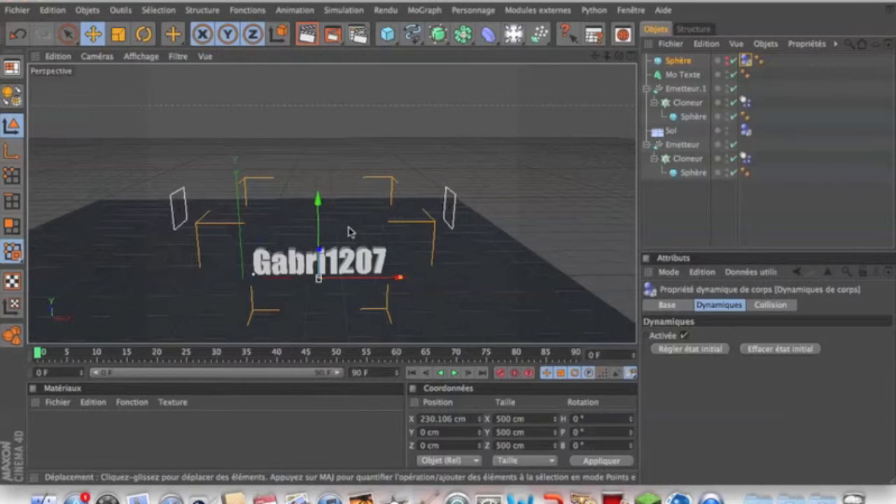
Add an Attraction object at about X 235 cm in the middle of the text, play the simulation and return to frame 0.
{"action": "left_click", "coordinate": [539, 35]}
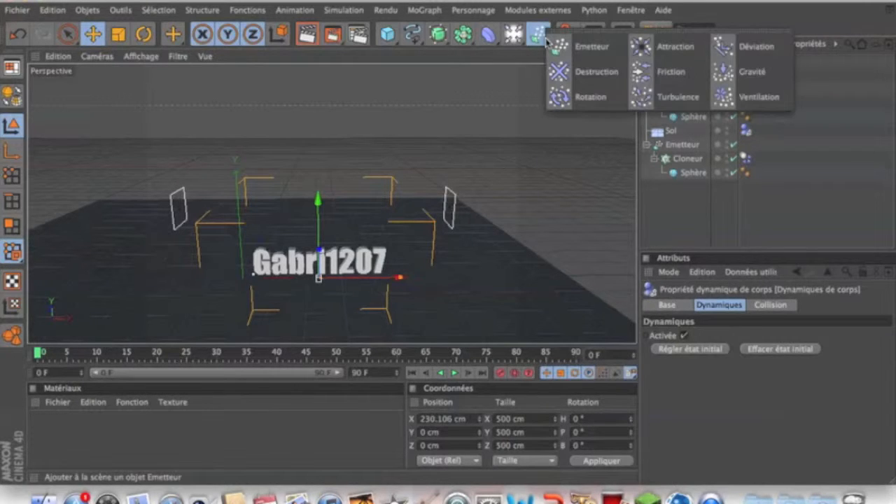
{"action": "left_click", "coordinate": [641, 46]}
{"action": "left_click_drag", "start_coordinate": [267, 285], "coordinate": [344, 285]}
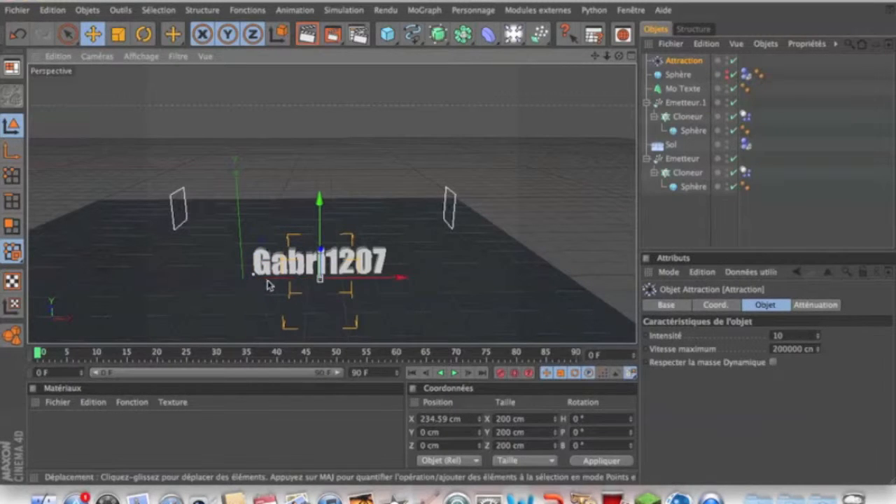
{"action": "left_click", "coordinate": [454, 373]}
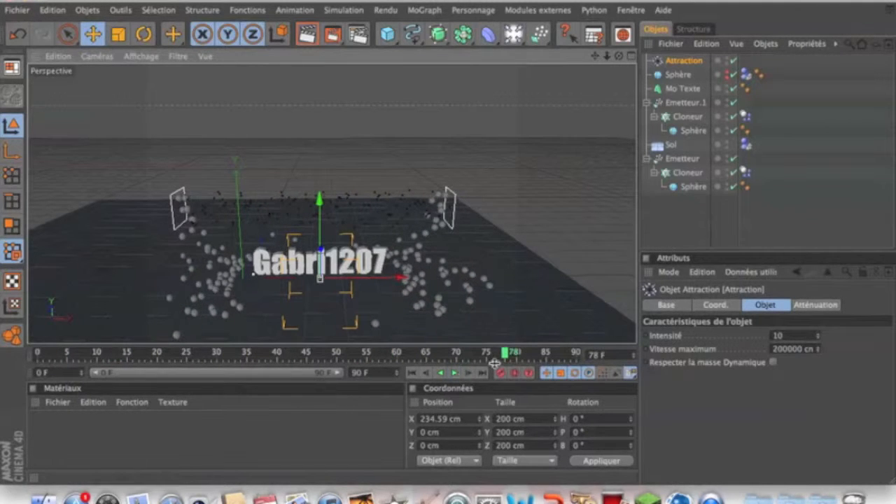
{"action": "left_click_drag", "start_coordinate": [505, 353], "coordinate": [37, 352]}
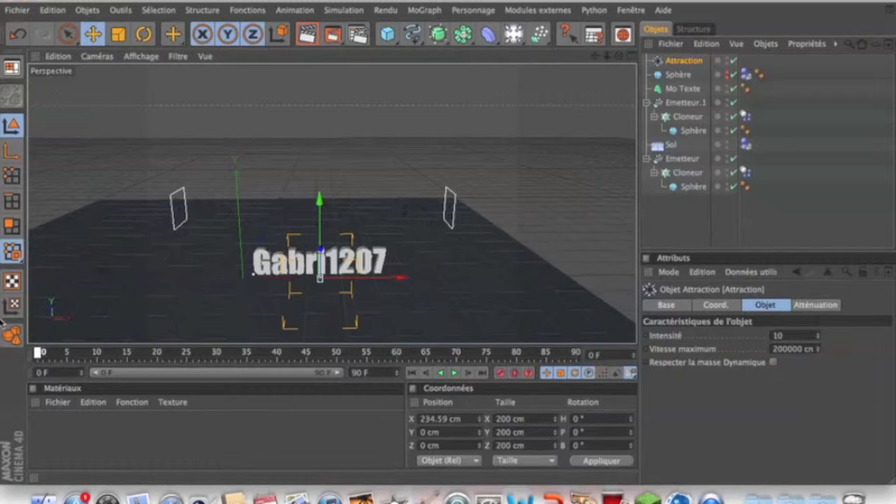
Set the Attraction's intensity to 10000, play the simulation and return to frame 0.
{"action": "left_click", "coordinate": [788, 336]}
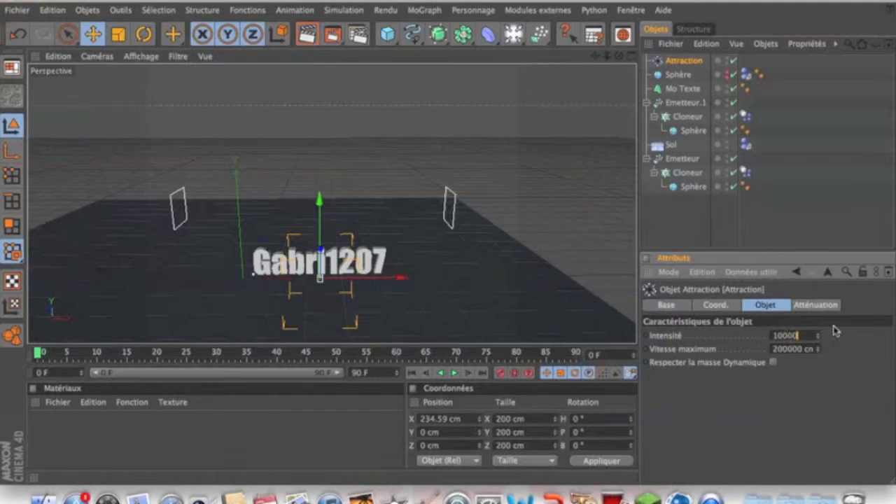
{"action": "left_click", "coordinate": [456, 375]}
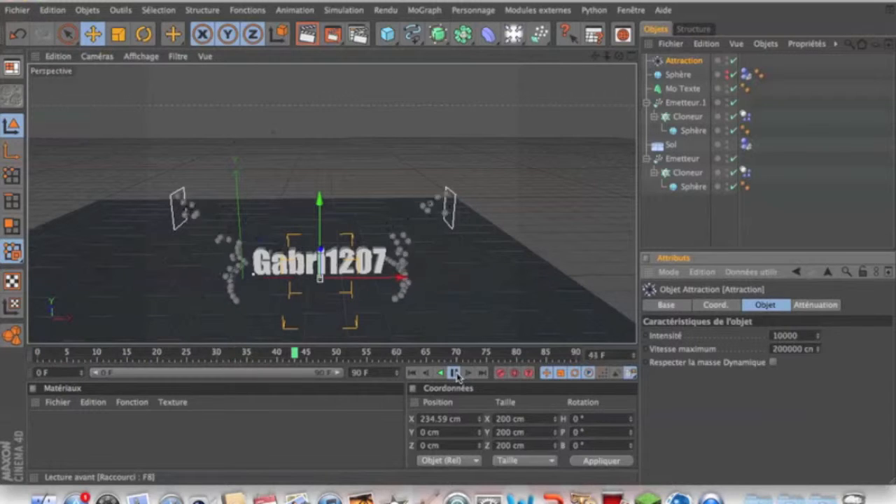
{"action": "left_click_drag", "start_coordinate": [380, 357], "coordinate": [36, 353]}
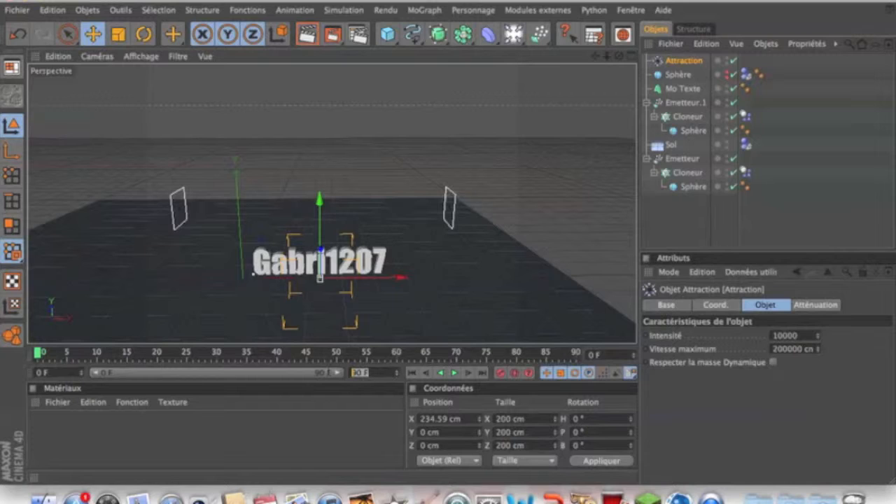
Extend the animation to 300 frames and widen the timeline range to show all of them.
{"action": "left_click", "coordinate": [372, 390]}
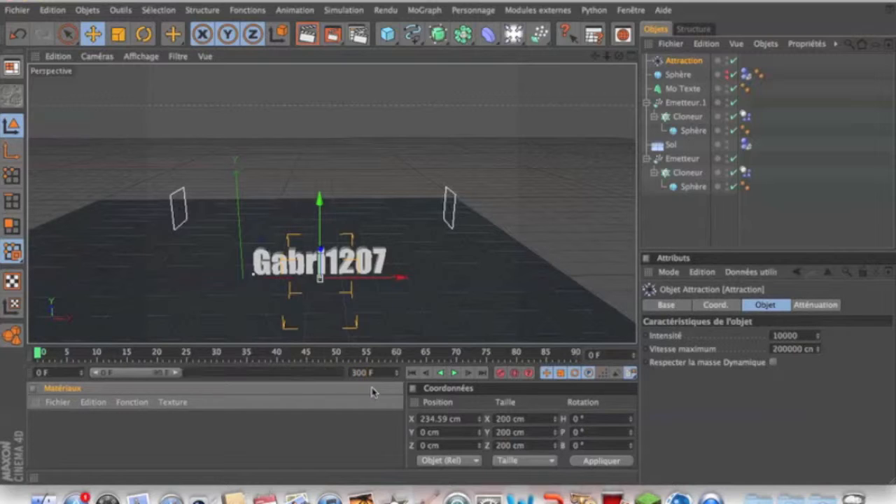
{"action": "left_click_drag", "start_coordinate": [175, 372], "coordinate": [342, 372]}
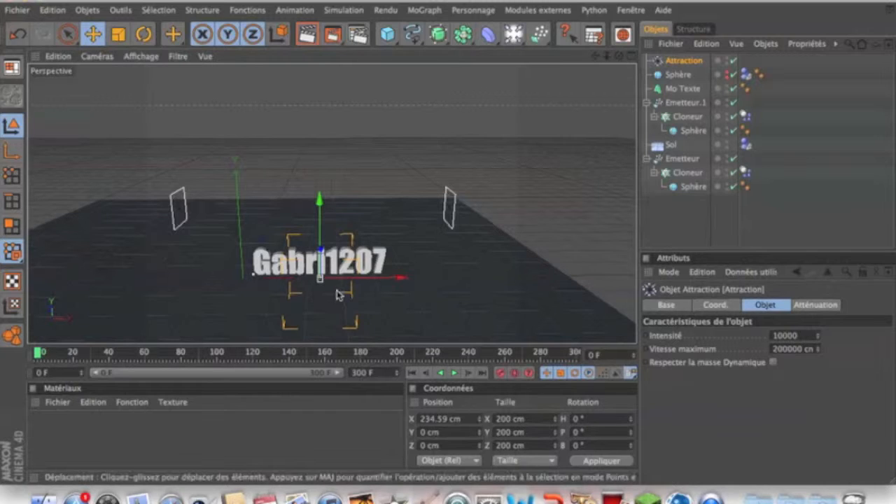
Raise the Attraction object to about Y 64 cm, play the simulation and return to frame 0.
{"action": "left_click_drag", "start_coordinate": [319, 203], "coordinate": [319, 181]}
{"action": "left_click", "coordinate": [454, 374]}
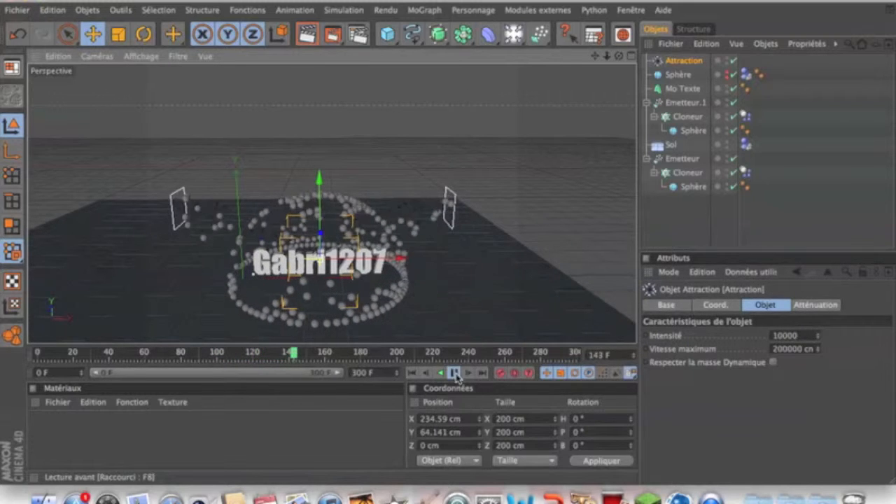
{"action": "left_click", "coordinate": [455, 373]}
{"action": "left_click_drag", "start_coordinate": [296, 353], "coordinate": [39, 354]}
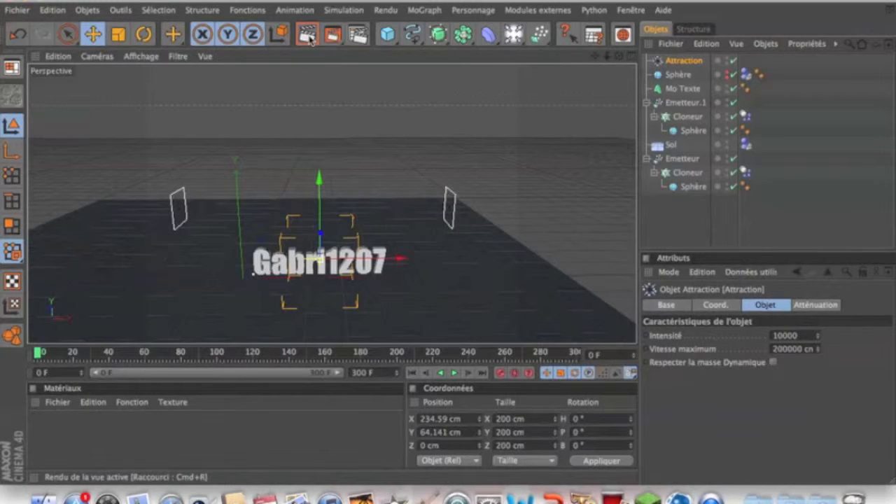
Create a grey material with a Fresnel reflection at 19% intensity and apply it to the floor.
{"action": "double_click", "coordinate": [90, 426]}
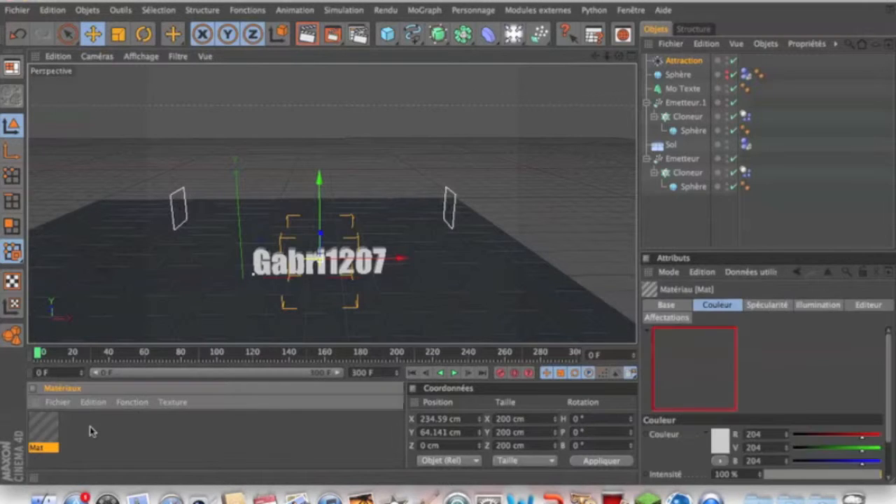
{"action": "double_click", "coordinate": [43, 424]}
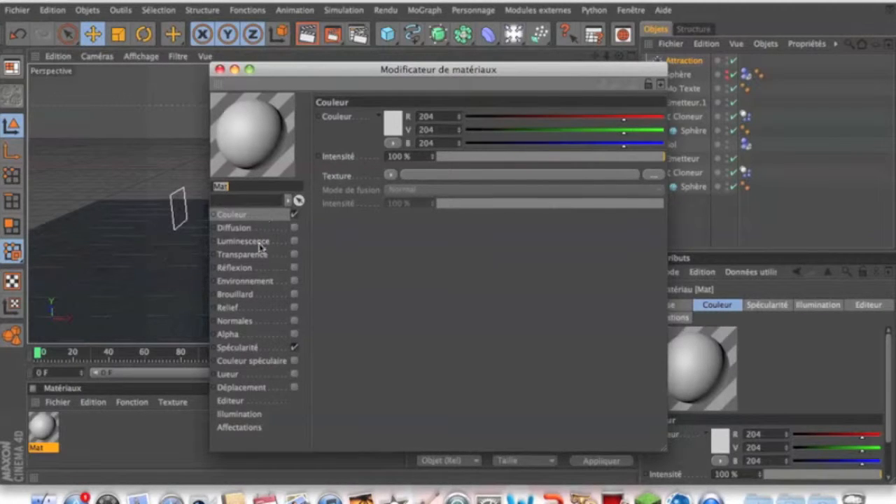
{"action": "left_click", "coordinate": [234, 268]}
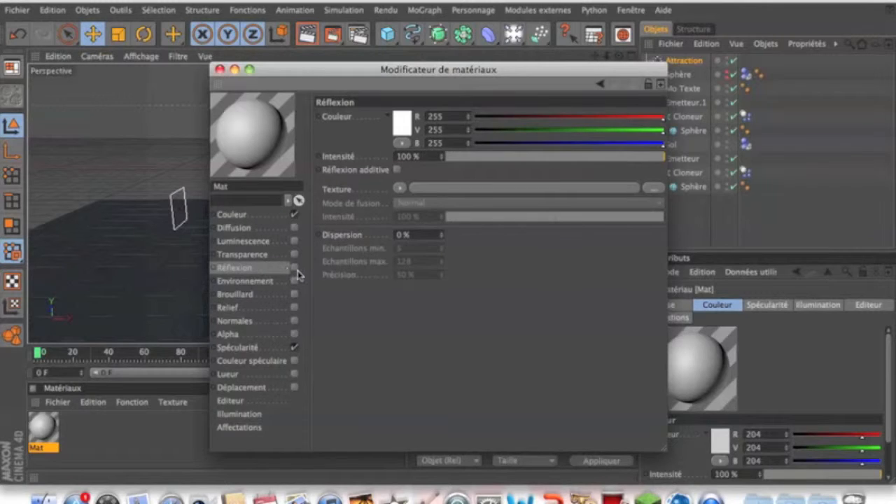
{"action": "left_click", "coordinate": [295, 269]}
{"action": "left_click", "coordinate": [399, 188]}
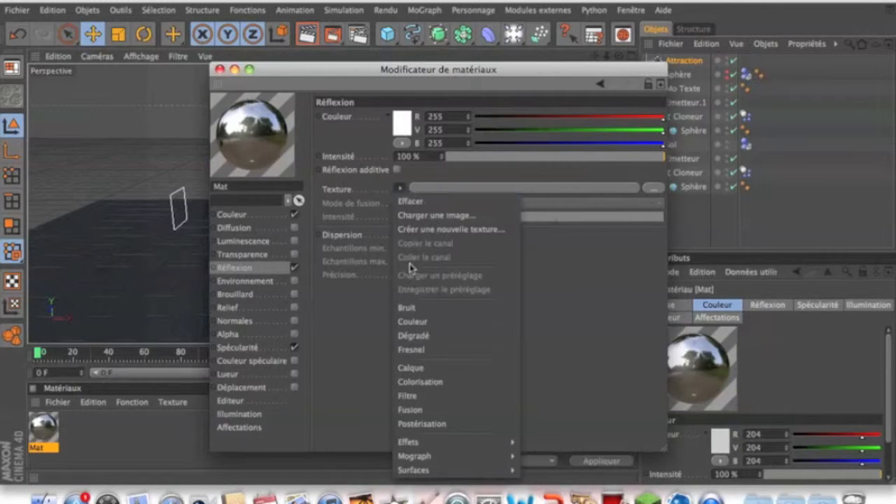
{"action": "left_click", "coordinate": [411, 349]}
{"action": "left_click", "coordinate": [462, 155]}
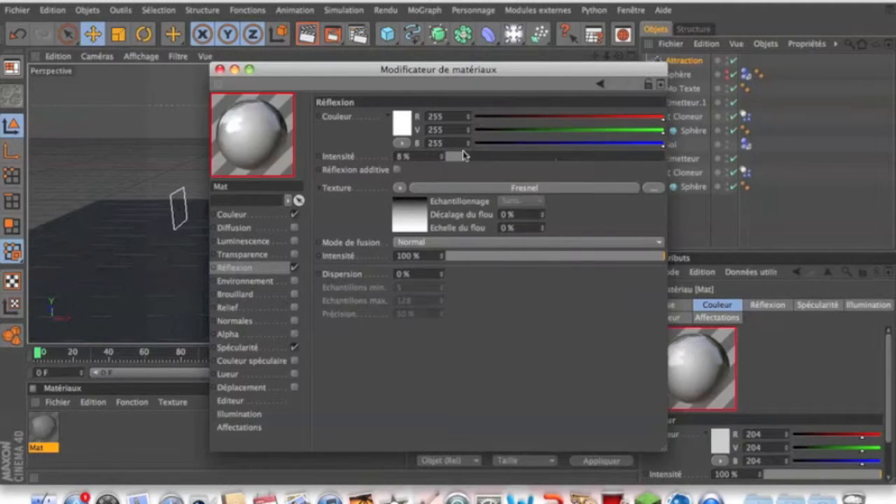
{"action": "left_click_drag", "start_coordinate": [463, 156], "coordinate": [488, 156]}
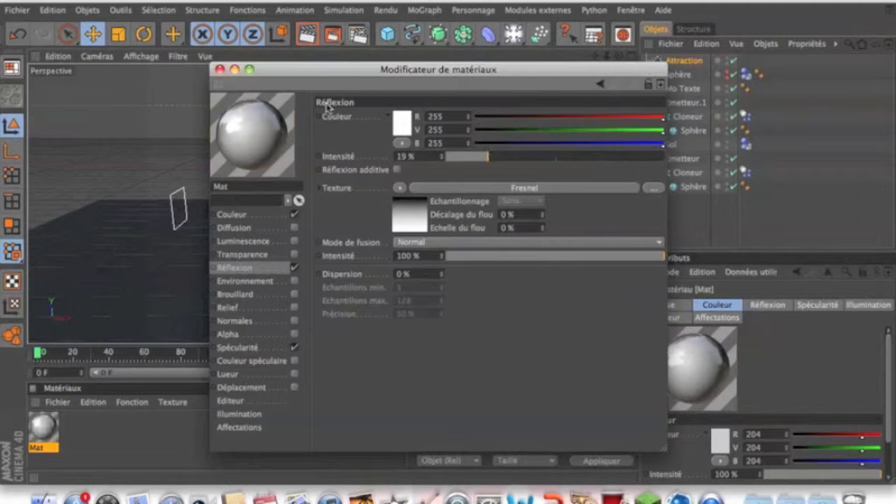
{"action": "left_click", "coordinate": [219, 70]}
{"action": "left_click_drag", "start_coordinate": [48, 433], "coordinate": [673, 147]}
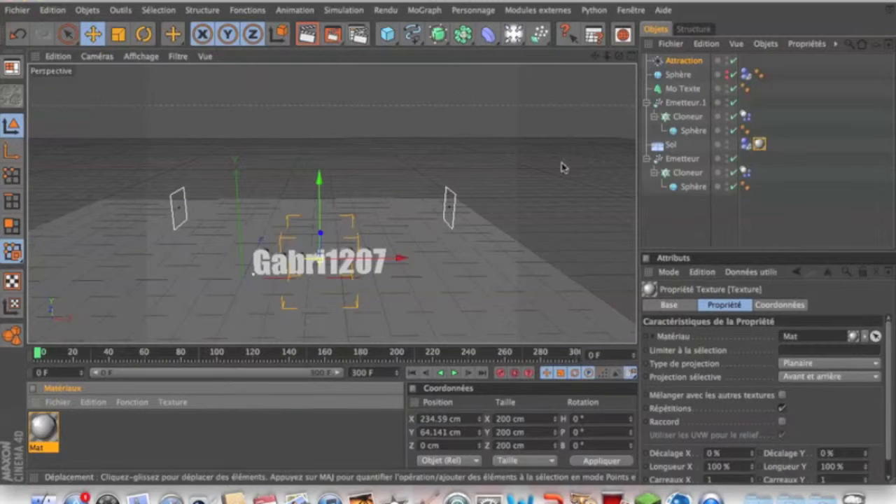
Create a second material and open it for editing.
{"action": "double_click", "coordinate": [80, 426]}
{"action": "double_click", "coordinate": [46, 427]}
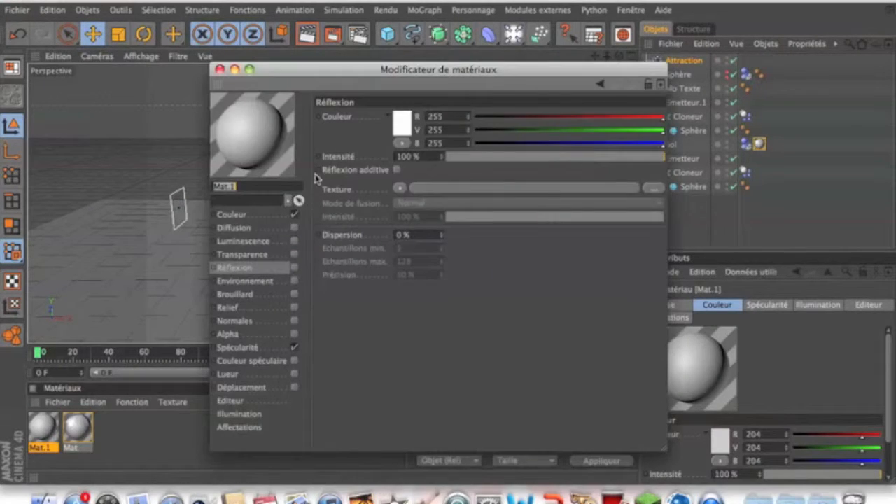
{"action": "left_click", "coordinate": [405, 126]}
{"action": "left_click", "coordinate": [413, 85]}
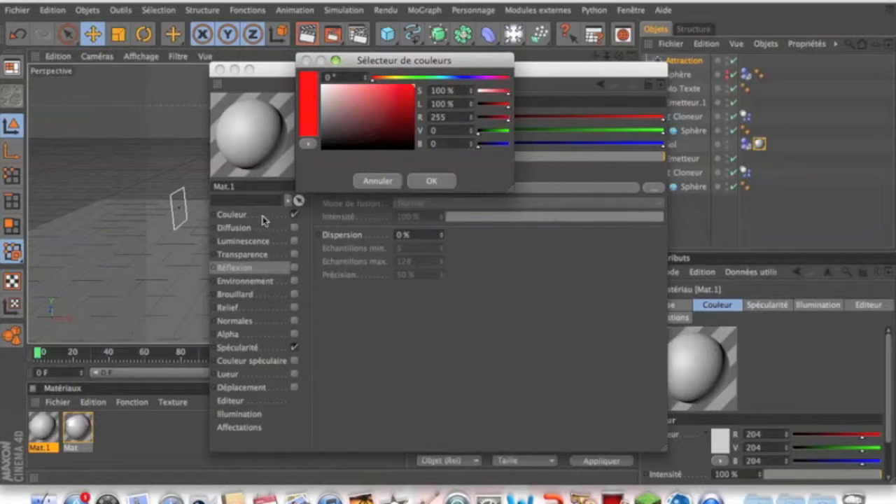
{"action": "left_click", "coordinate": [378, 180]}
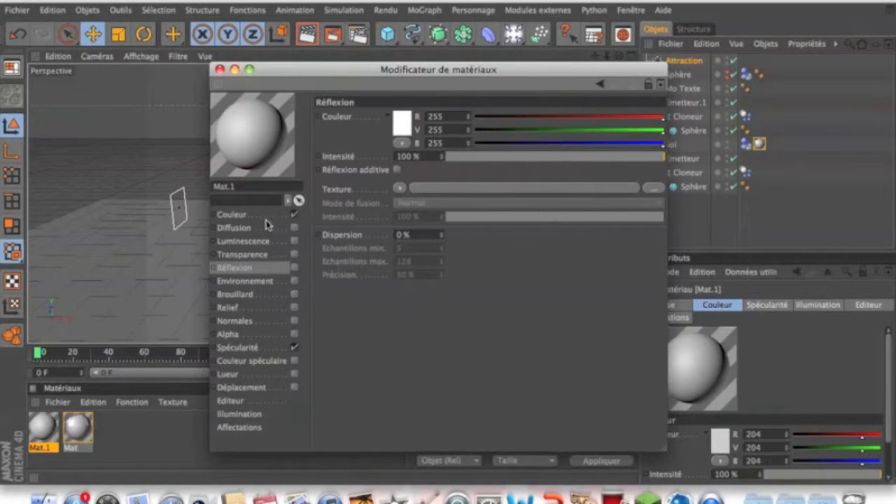
Set the second material's base colour to pure red (255, 0, 0).
{"action": "left_click", "coordinate": [264, 217]}
{"action": "left_click", "coordinate": [395, 126]}
{"action": "left_click_drag", "start_coordinate": [396, 102], "coordinate": [449, 61]}
{"action": "left_click", "coordinate": [422, 181]}
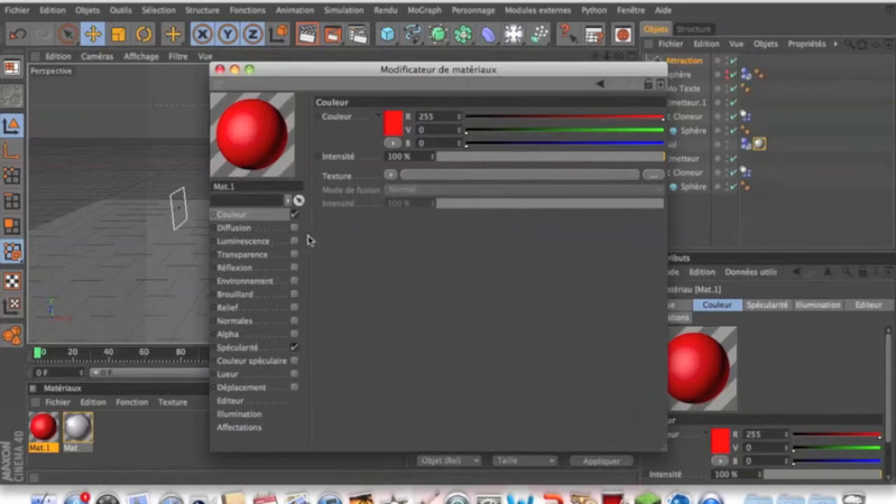
Enable reflection with a Fresnel texture on the red material and apply it to the 3D text.
{"action": "left_click", "coordinate": [294, 269]}
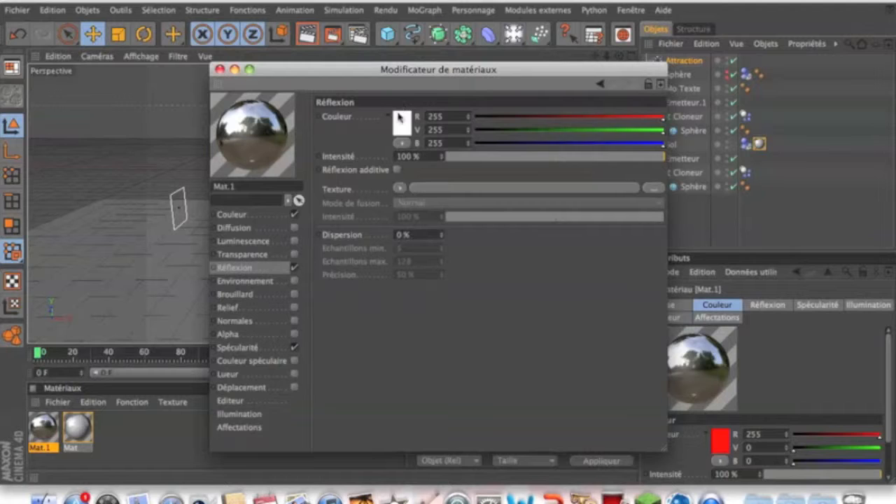
{"action": "left_click", "coordinate": [398, 187]}
{"action": "left_click", "coordinate": [416, 348]}
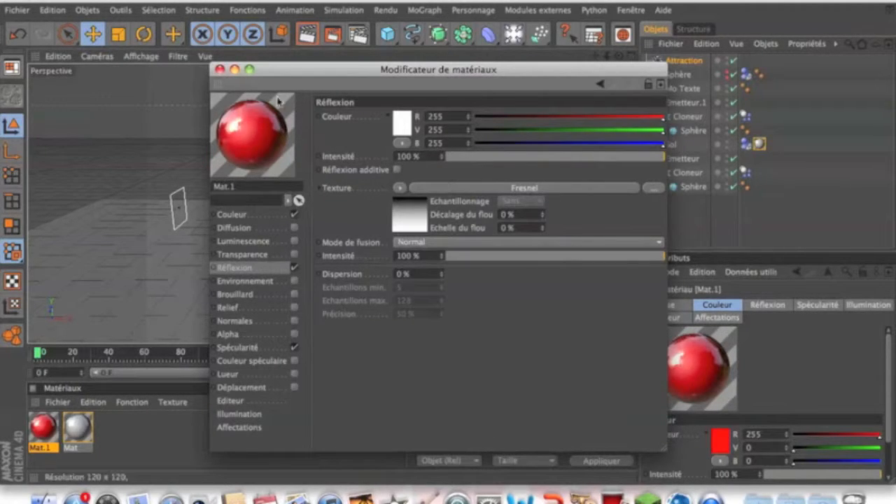
{"action": "left_click", "coordinate": [219, 70]}
{"action": "left_click_drag", "start_coordinate": [49, 422], "coordinate": [687, 89]}
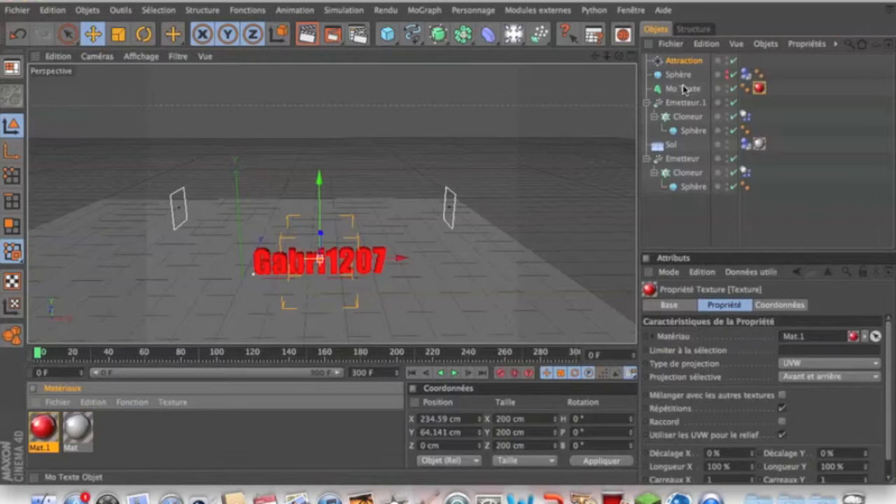
Play the simulation to frame 38, render the perspective view to check the materials, and return to frame 0.
{"action": "left_click", "coordinate": [454, 373]}
{"action": "left_click", "coordinate": [306, 34]}
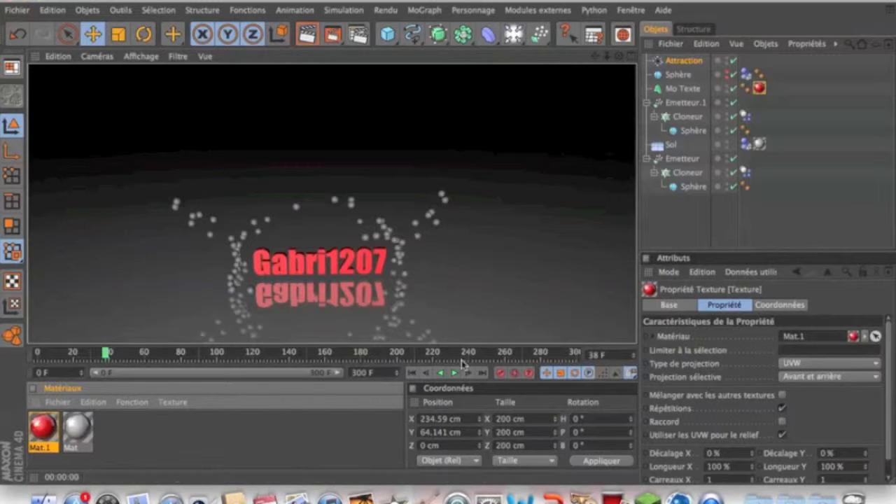
{"action": "left_click_drag", "start_coordinate": [105, 354], "coordinate": [3, 357]}
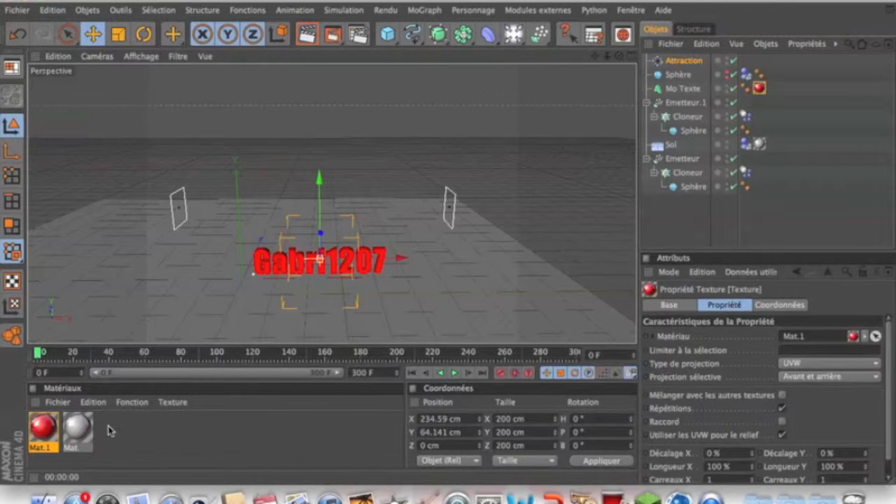
Create a third material.
{"action": "double_click", "coordinate": [131, 426]}
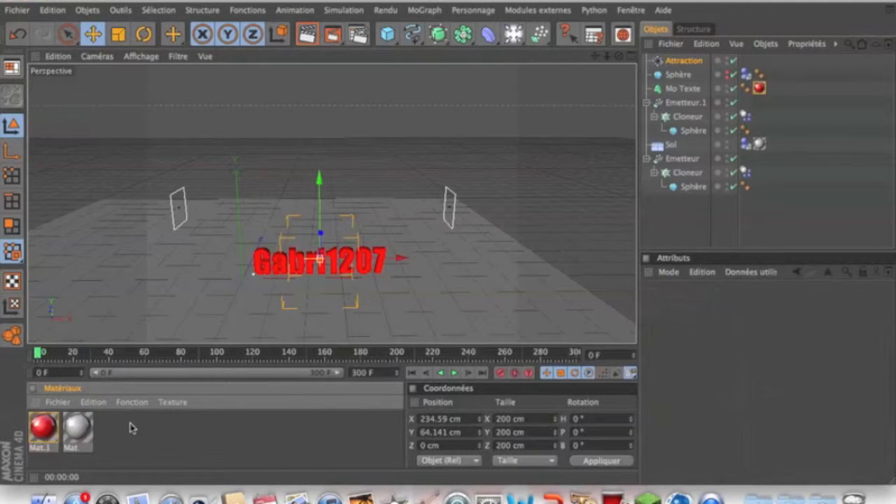
Load the BlisterBlue preset from the Broadcast animated backgrounds, then delete that material.
{"action": "left_click", "coordinate": [58, 404]}
{"action": "mouse_move", "coordinate": [106, 358]}
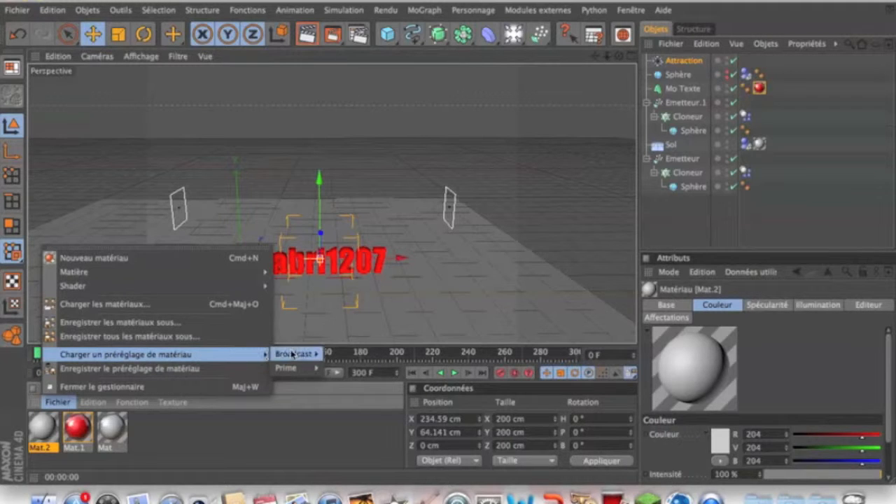
{"action": "mouse_move", "coordinate": [294, 353]}
{"action": "mouse_move", "coordinate": [340, 354]}
{"action": "mouse_move", "coordinate": [402, 356]}
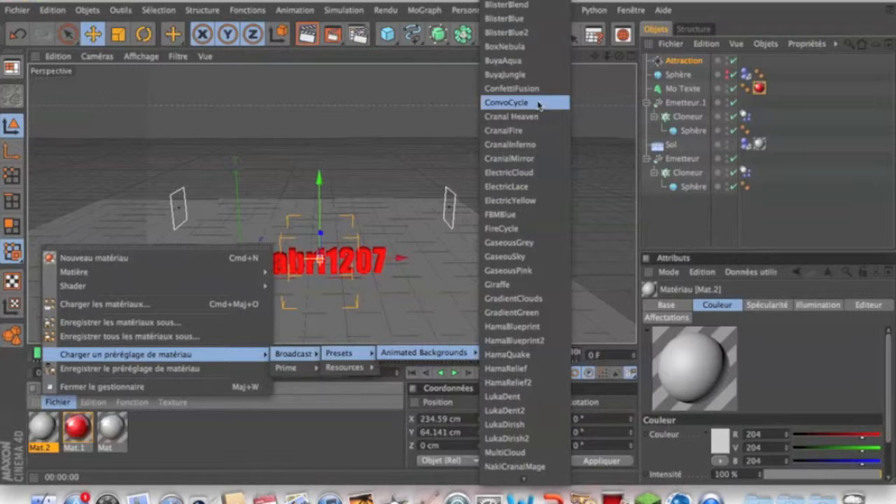
{"action": "left_click", "coordinate": [530, 23]}
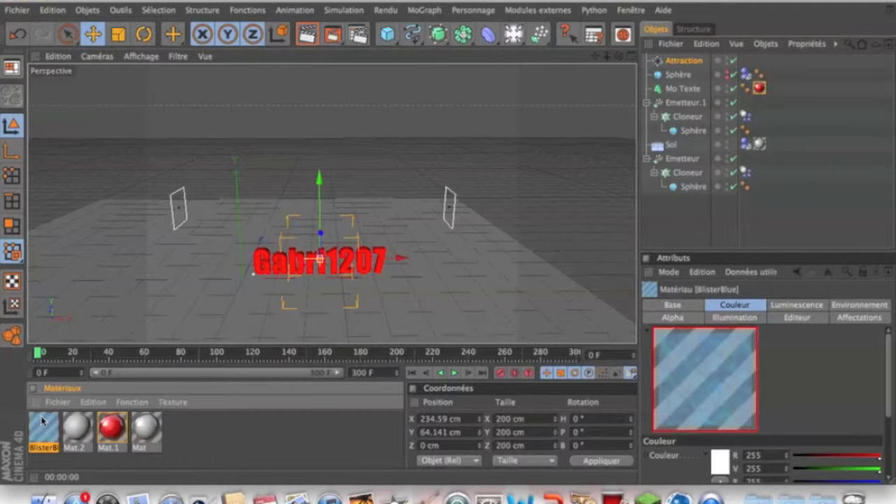
{"action": "key", "text": "Delete"}
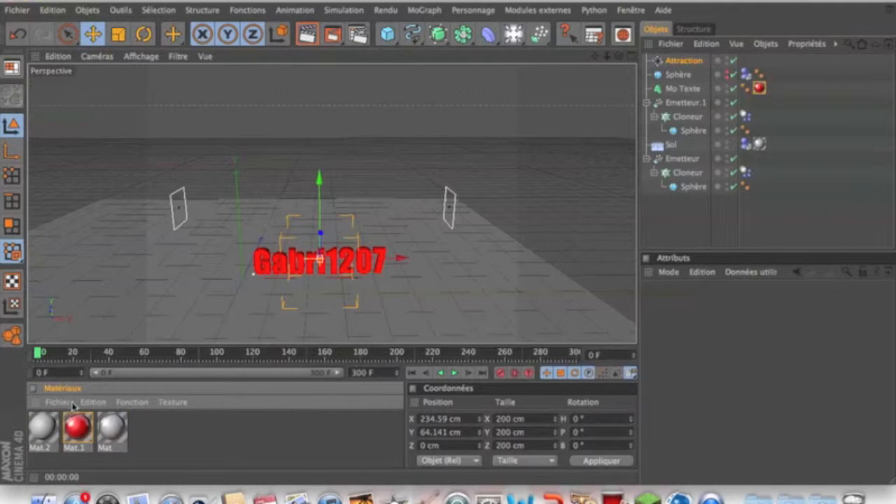
Set the third material's base colour to pure blue (0, 0, 255).
{"action": "double_click", "coordinate": [42, 427]}
{"action": "left_click", "coordinate": [232, 214]}
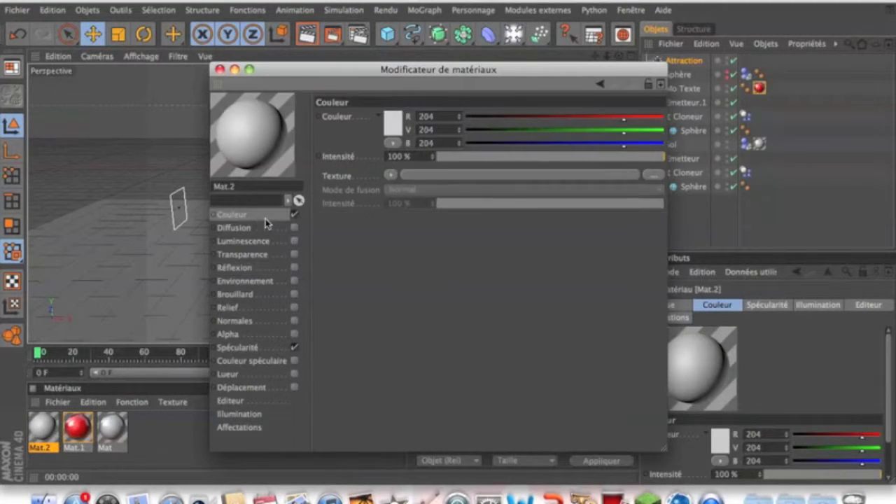
{"action": "left_click", "coordinate": [394, 131]}
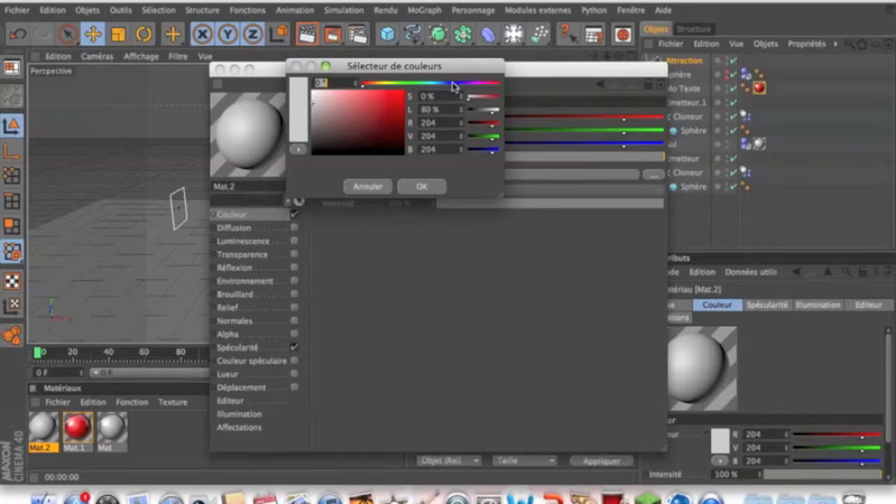
{"action": "left_click", "coordinate": [450, 82]}
{"action": "left_click", "coordinate": [421, 187]}
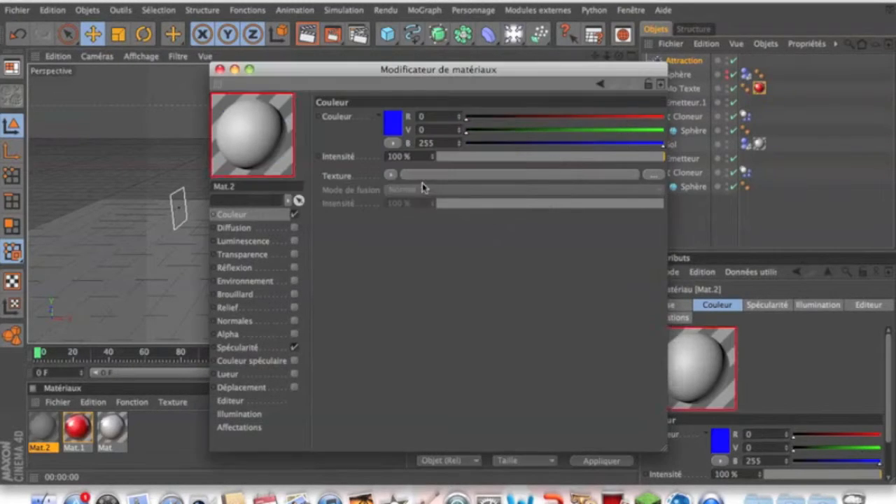
Give the blue material a 19% reflection with a Fresnel texture and turn off its specularity.
{"action": "left_click", "coordinate": [257, 267]}
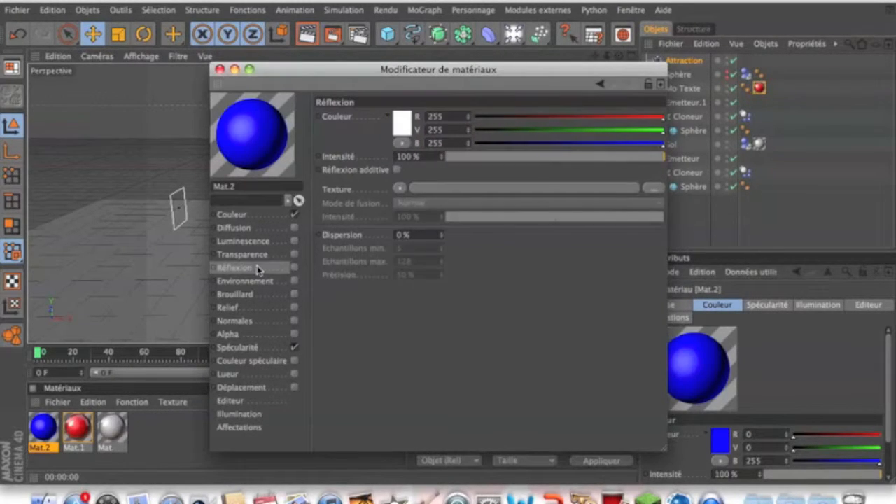
{"action": "left_click", "coordinate": [295, 267]}
{"action": "left_click", "coordinate": [294, 347]}
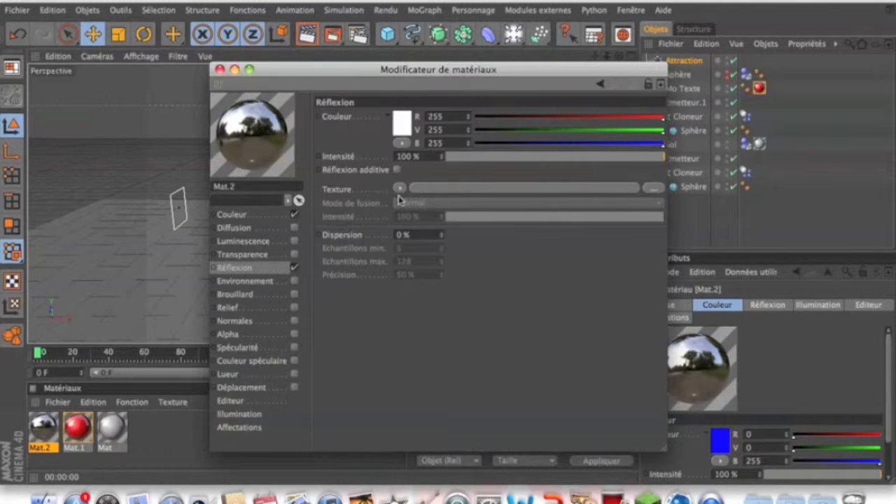
{"action": "left_click_drag", "start_coordinate": [455, 156], "coordinate": [473, 158]}
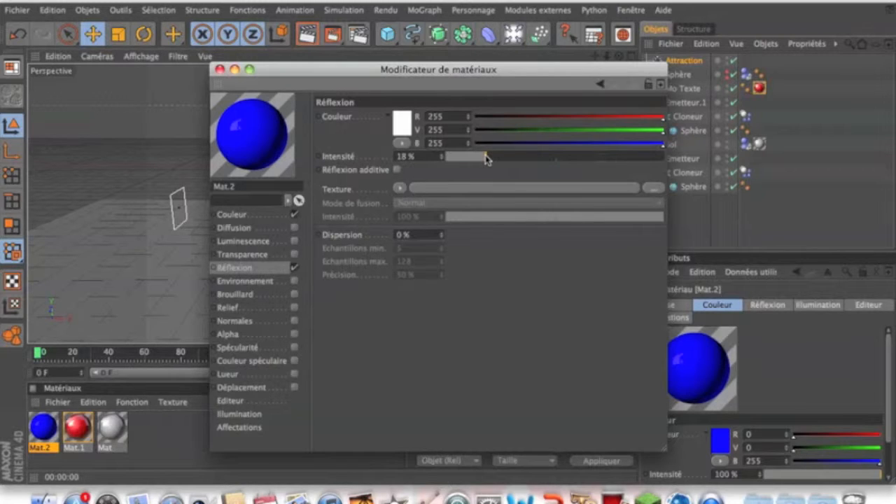
{"action": "left_click", "coordinate": [399, 187]}
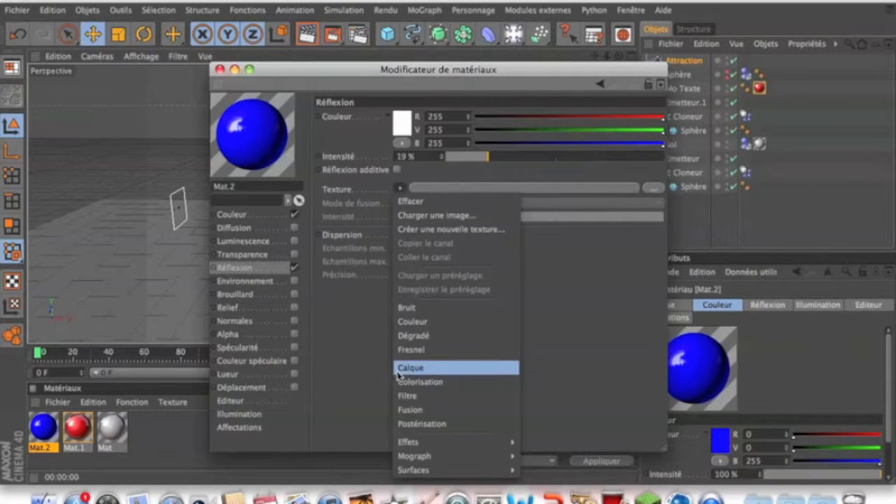
{"action": "left_click", "coordinate": [410, 349]}
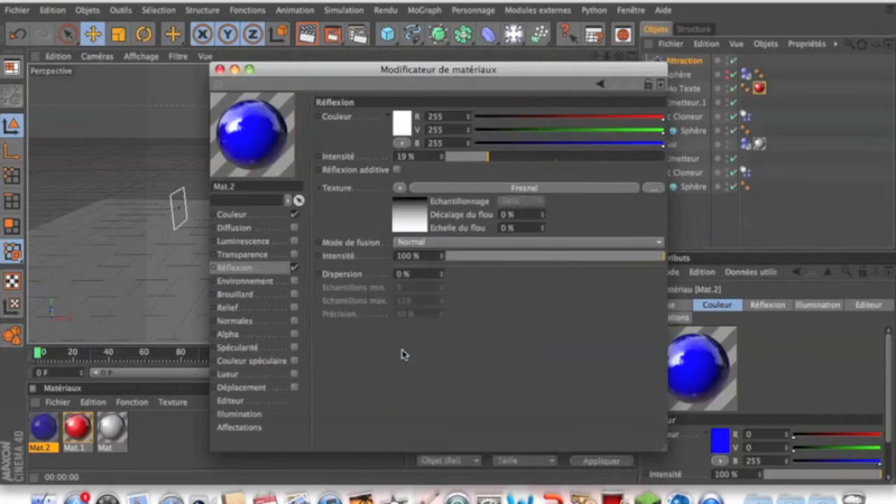
{"action": "left_click", "coordinate": [220, 70]}
Apply the blue material to both cloners and play the simulation to frame 41.
{"action": "left_click_drag", "start_coordinate": [558, 140], "coordinate": [689, 121]}
{"action": "left_click_drag", "start_coordinate": [42, 428], "coordinate": [693, 174]}
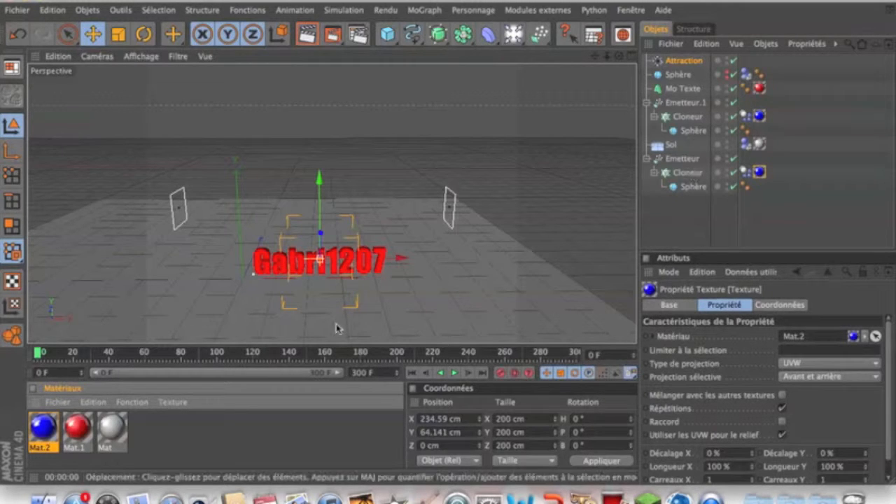
{"action": "left_click", "coordinate": [455, 373]}
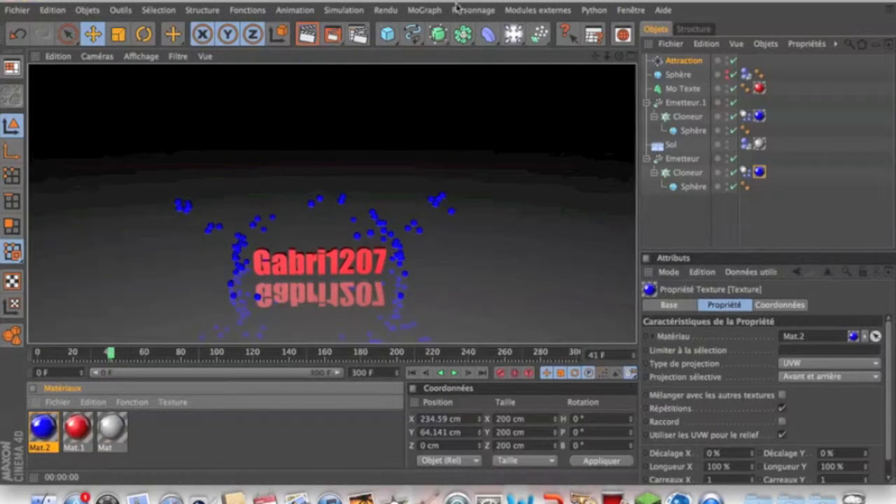
Add a light in front of the 3D text at about X 230, Y 108, Z -75 cm and render the perspective view.
{"action": "left_click", "coordinate": [513, 34]}
{"action": "left_click", "coordinate": [559, 46]}
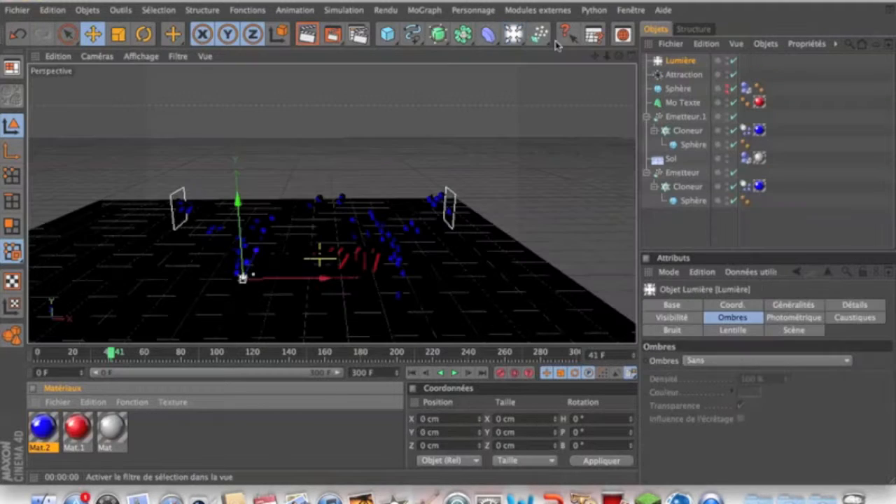
{"action": "left_click_drag", "start_coordinate": [275, 284], "coordinate": [354, 282]}
{"action": "left_click_drag", "start_coordinate": [318, 214], "coordinate": [319, 183]}
{"action": "left_click_drag", "start_coordinate": [362, 219], "coordinate": [297, 206], "text": "alt"}
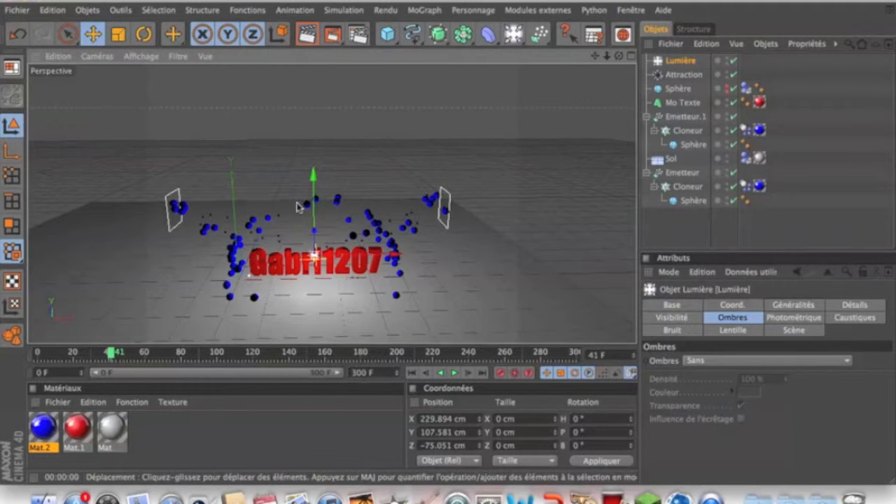
{"action": "left_click", "coordinate": [308, 39]}
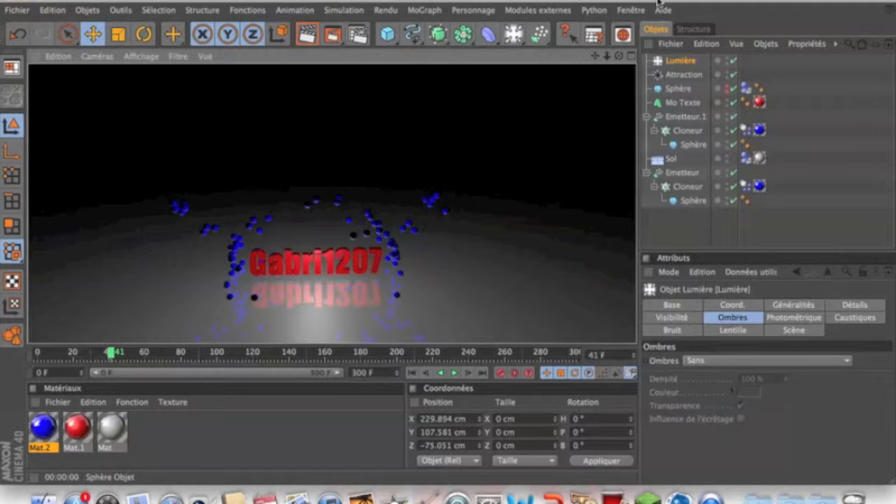
Set the light's shadows to soft shadow maps (Masques d'ombres) and render the perspective view.
{"action": "left_click", "coordinate": [695, 359]}
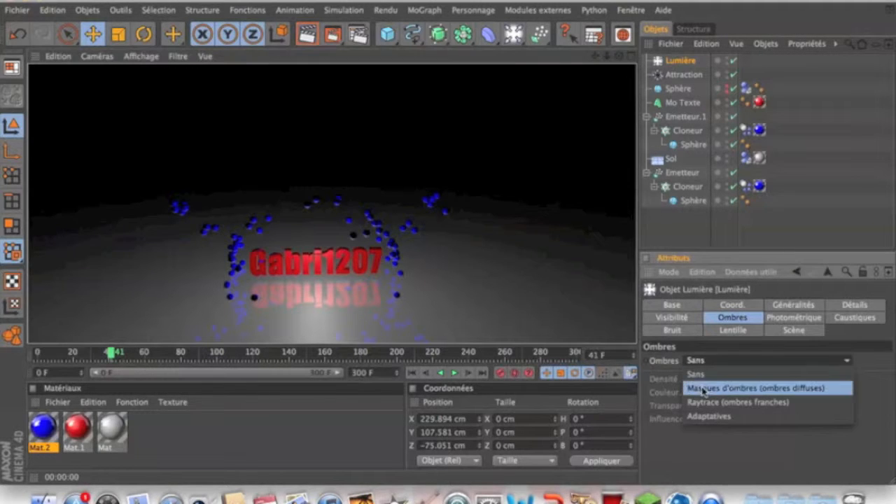
{"action": "left_click", "coordinate": [704, 390]}
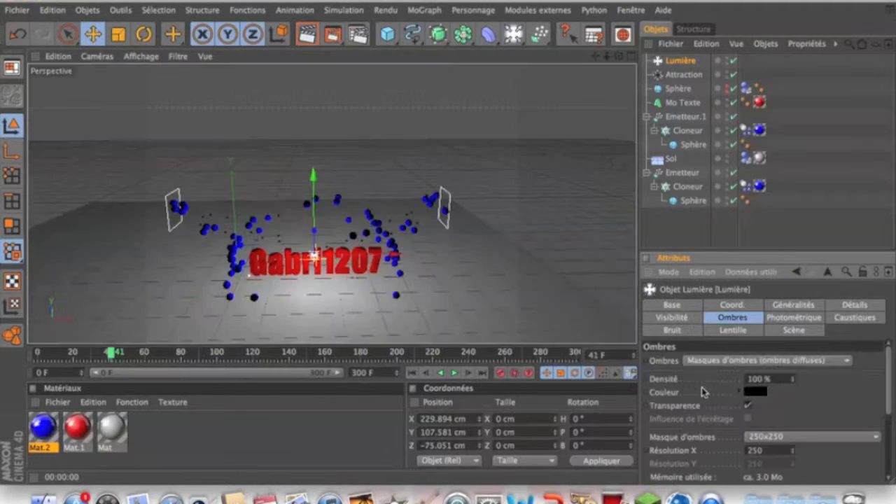
{"action": "left_click", "coordinate": [306, 34]}
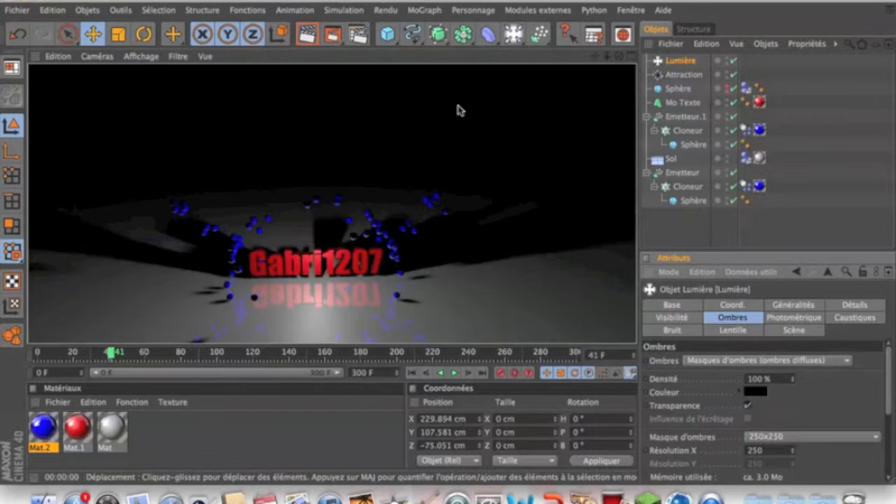
Move the light up and forward to about Y 279 cm and Z -258 cm, and render the view again.
{"action": "left_click", "coordinate": [686, 61]}
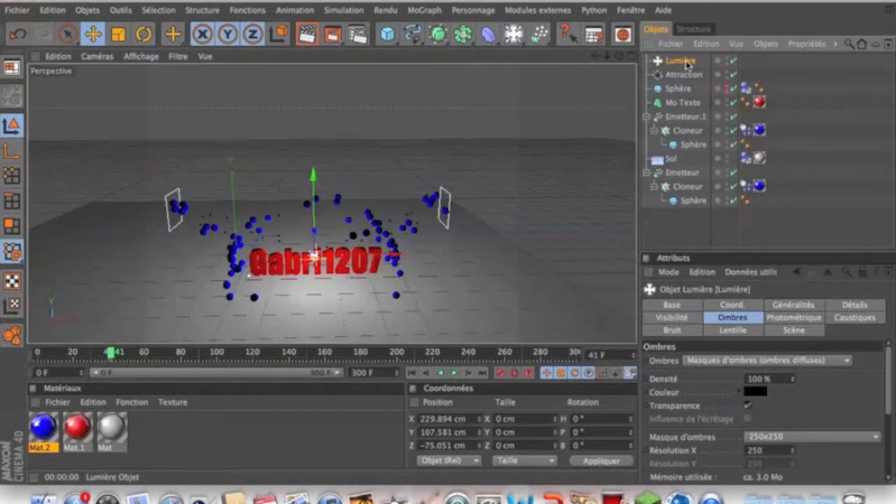
{"action": "left_click_drag", "start_coordinate": [316, 188], "coordinate": [316, 164]}
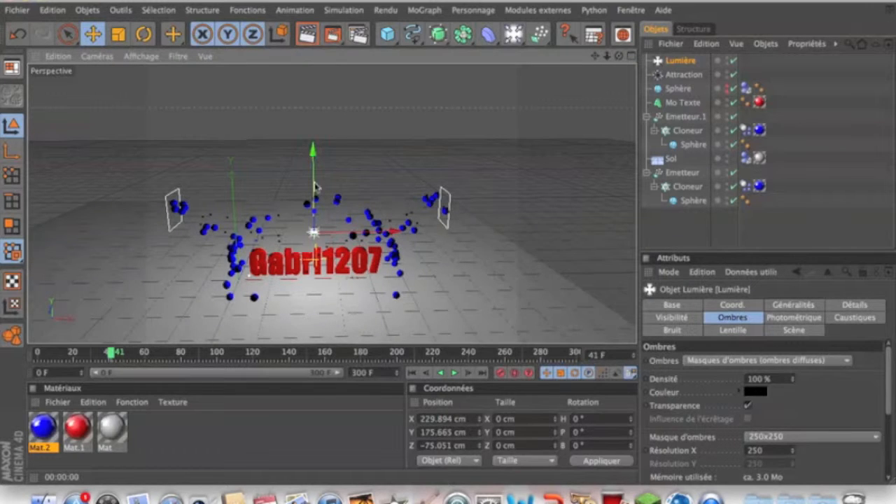
{"action": "left_click_drag", "start_coordinate": [343, 208], "coordinate": [313, 247], "text": "alt"}
{"action": "left_click_drag", "start_coordinate": [297, 214], "coordinate": [297, 172]}
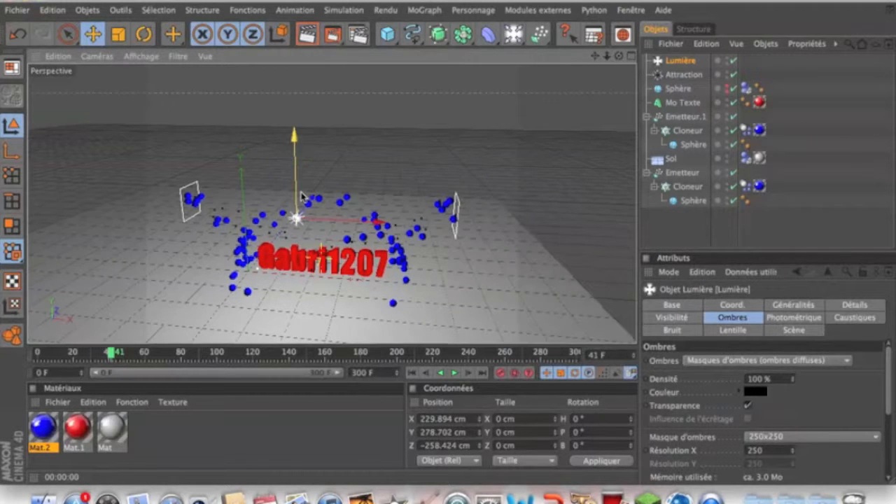
{"action": "left_click", "coordinate": [306, 33]}
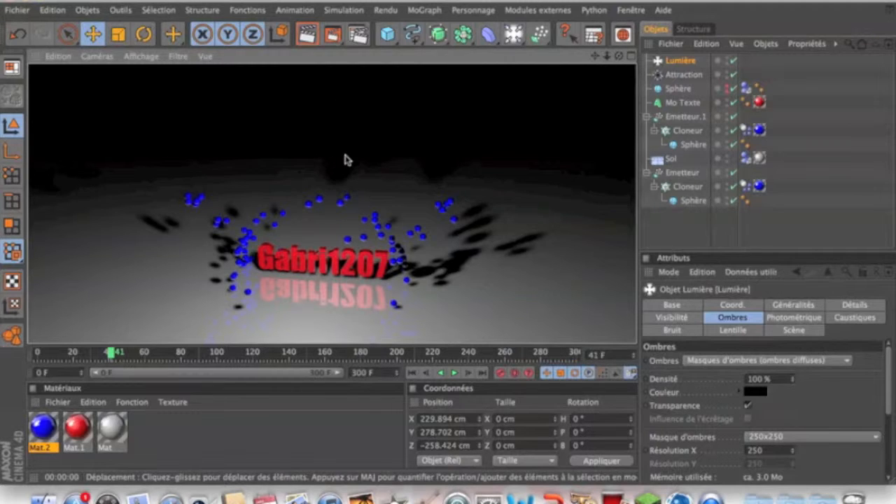
Add a second floor object, pitch it 90° into a back wall, and move it behind the text to about Z 574 cm.
{"action": "left_click_drag", "start_coordinate": [328, 163], "coordinate": [329, 164], "text": "alt"}
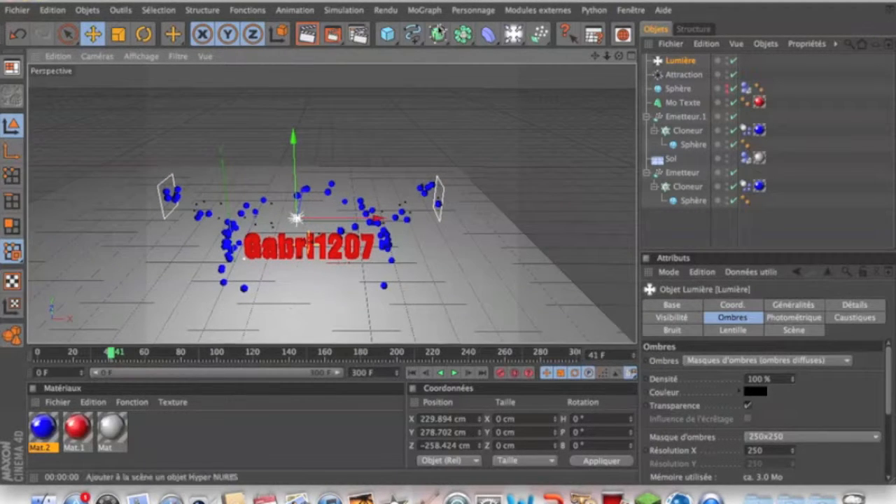
{"action": "left_click", "coordinate": [513, 34]}
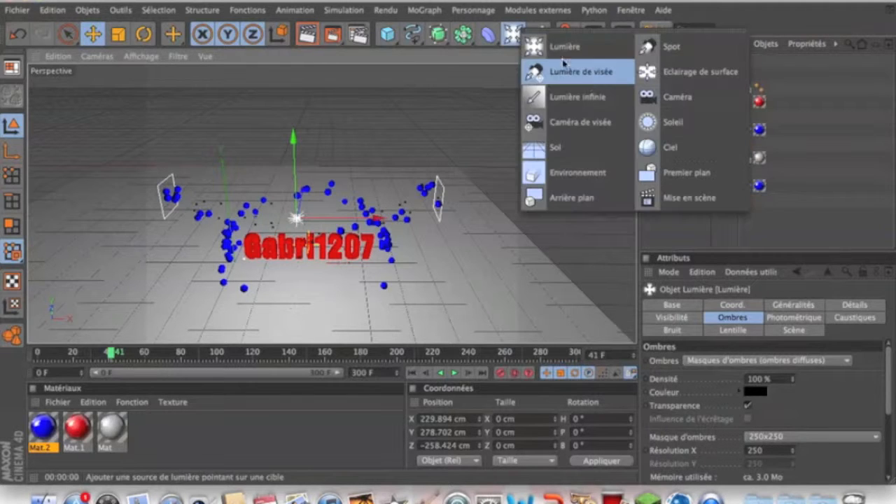
{"action": "left_click", "coordinate": [580, 145]}
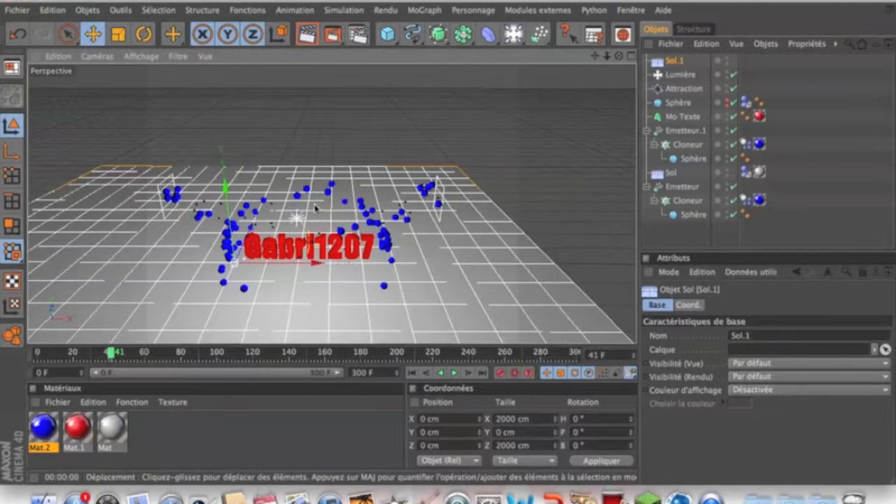
{"action": "key", "text": "r"}
{"action": "left_click_drag", "start_coordinate": [218, 254], "coordinate": [234, 327]}
{"action": "key", "text": "e"}
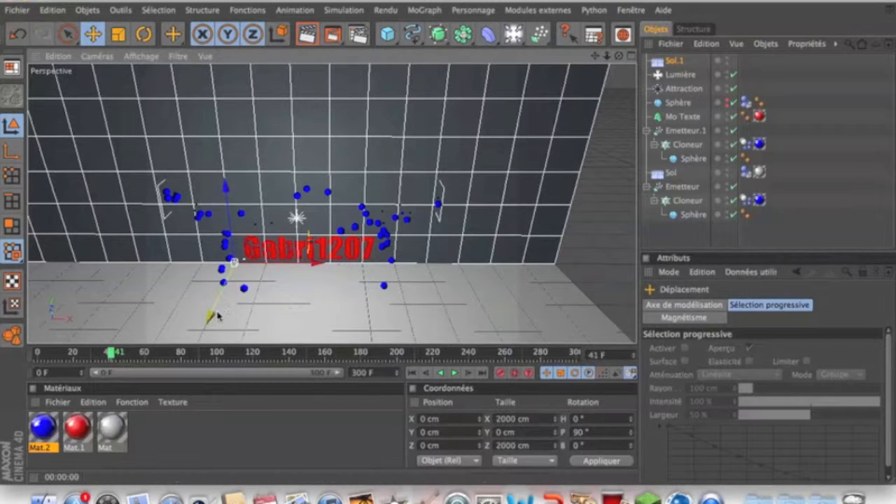
{"action": "left_click_drag", "start_coordinate": [234, 262], "coordinate": [249, 237]}
Apply the grey floor material Mat to the back wall and render the perspective view.
{"action": "left_click_drag", "start_coordinate": [120, 429], "coordinate": [672, 63]}
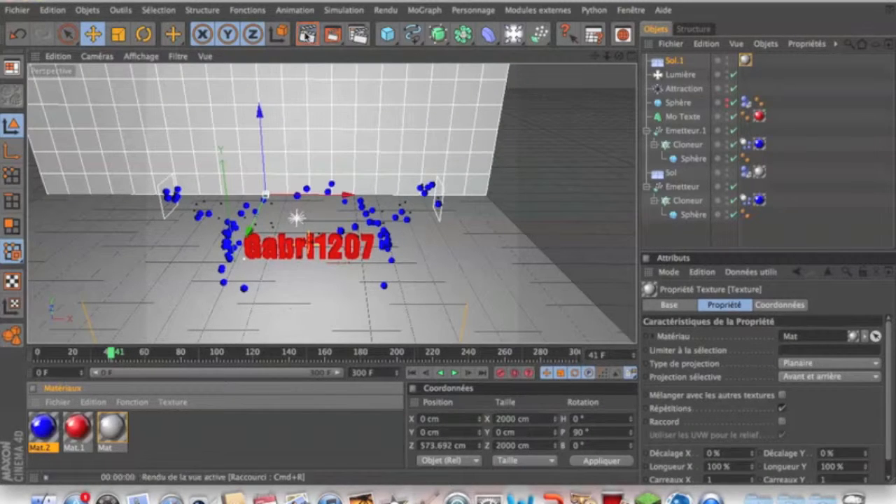
{"action": "left_click", "coordinate": [306, 37]}
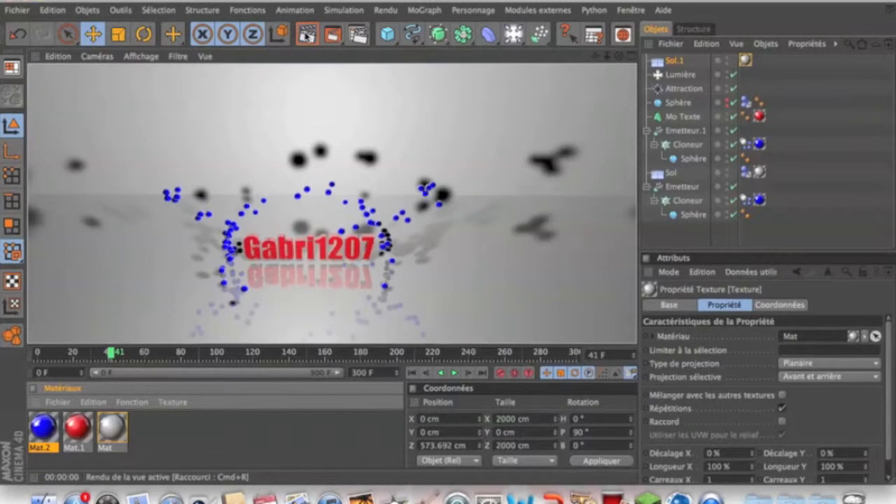